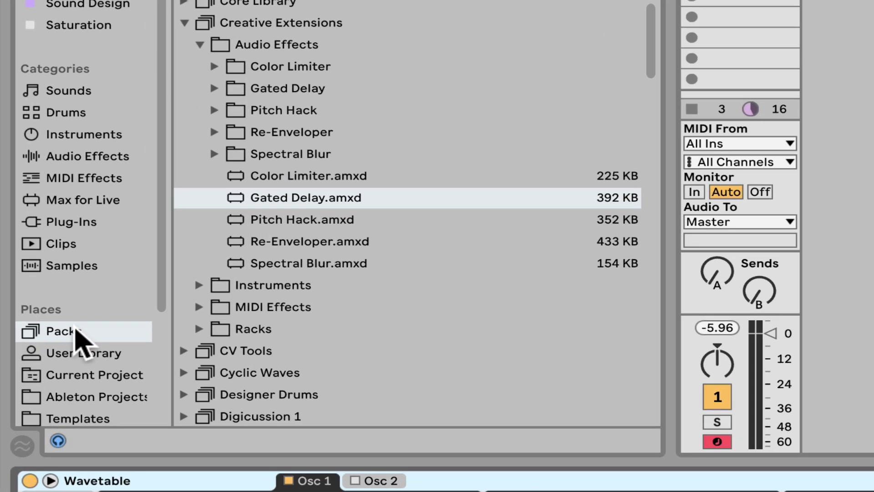
Expand Creative Extensions > Audio Effects and drag Gated Delay.amxd onto the Wavetable track.
left_click(279, 23)
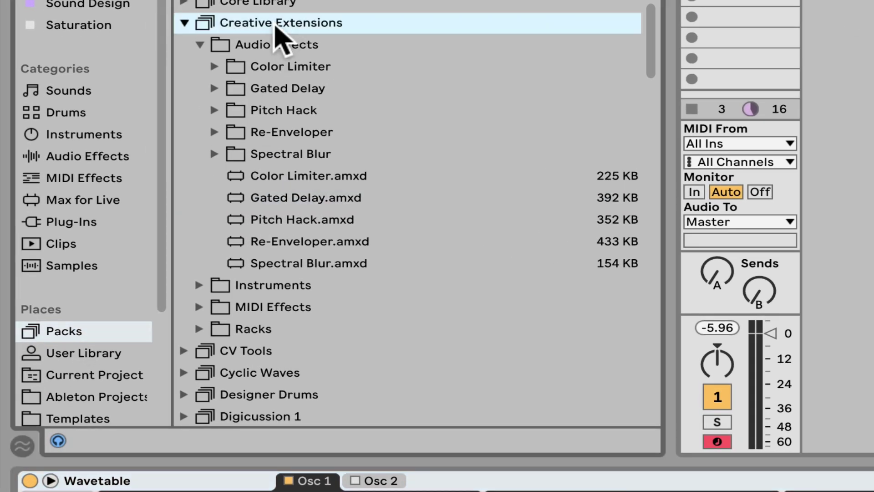
left_click(284, 49)
left_click(200, 45)
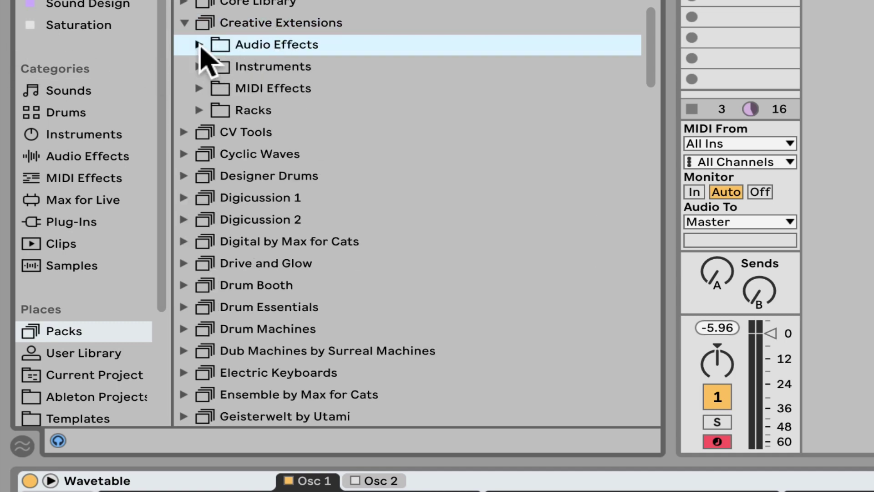
left_click(200, 44)
left_click_drag(288, 199, 700, 368)
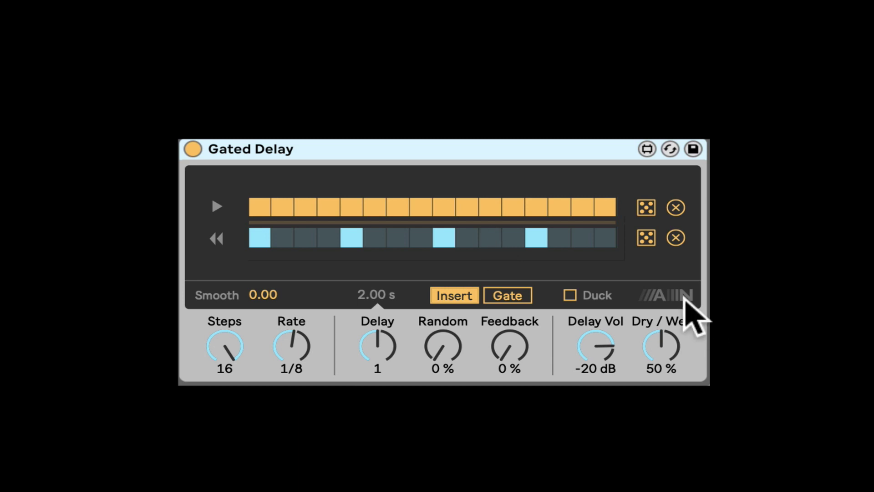
Clear the reverse and forward rows, raise Dry/Wet from 50 % to 100 %, and turn on gate step 9.
left_click(675, 239)
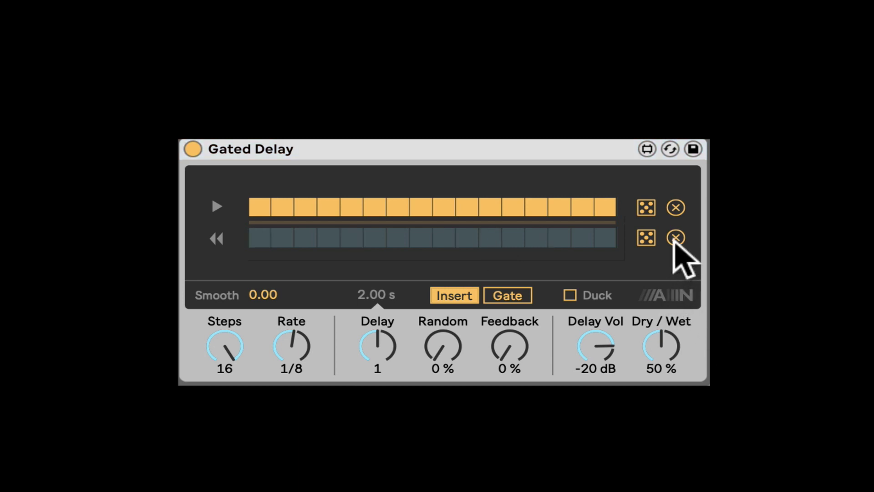
left_click(674, 209)
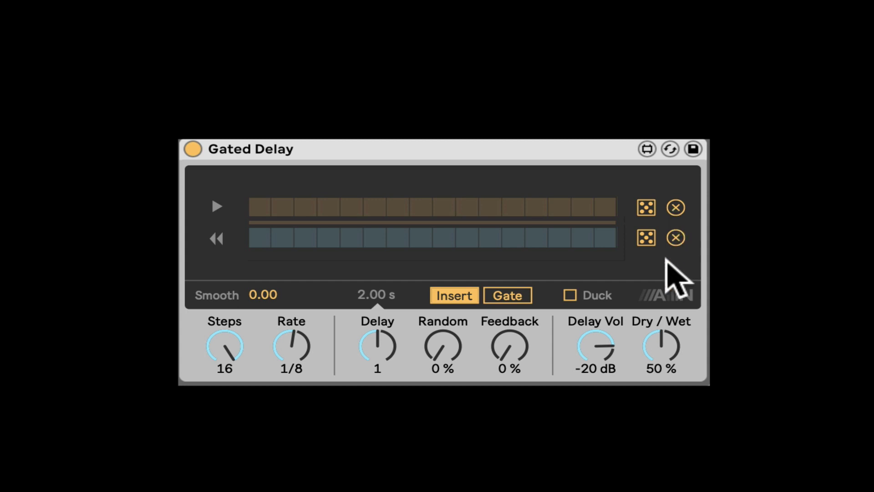
left_click(662, 347)
left_click_drag(660, 350, 660, 308)
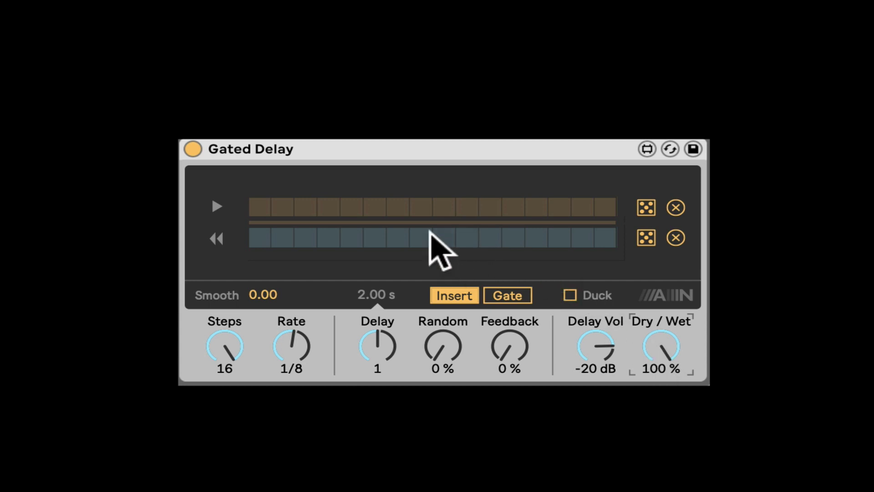
left_click(441, 210)
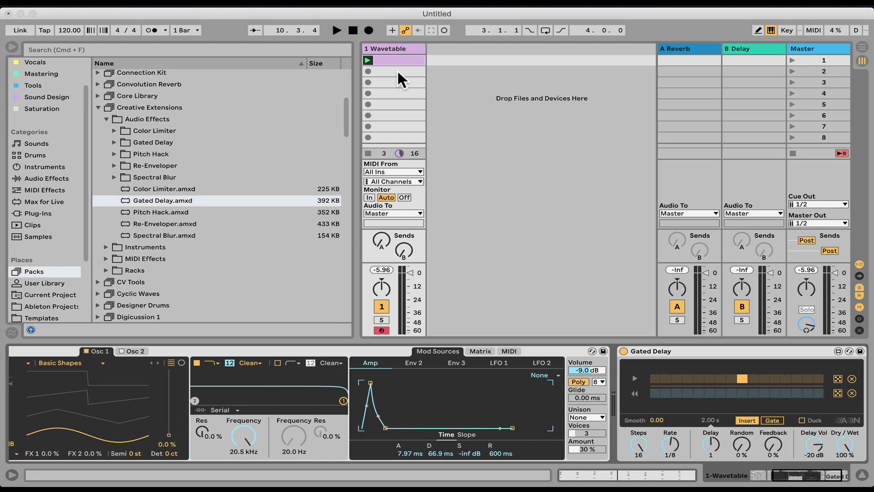
double_click(399, 59)
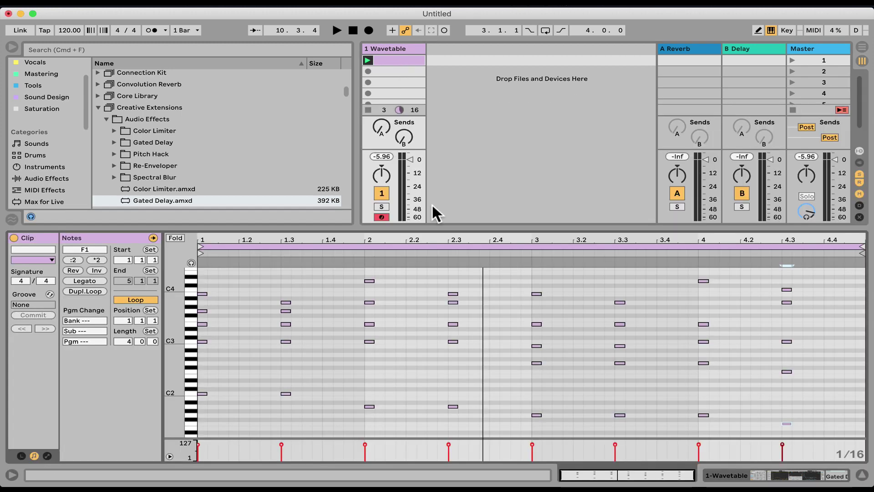
key("shift+Tab")
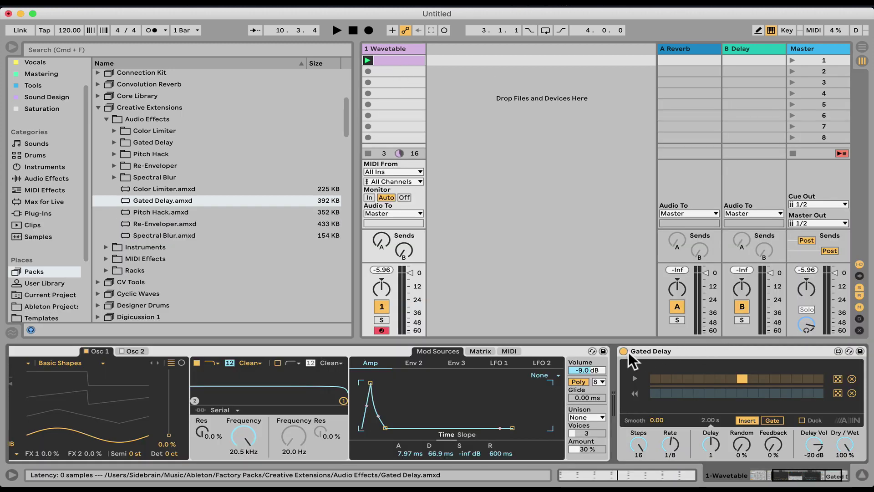
key("shift+Tab")
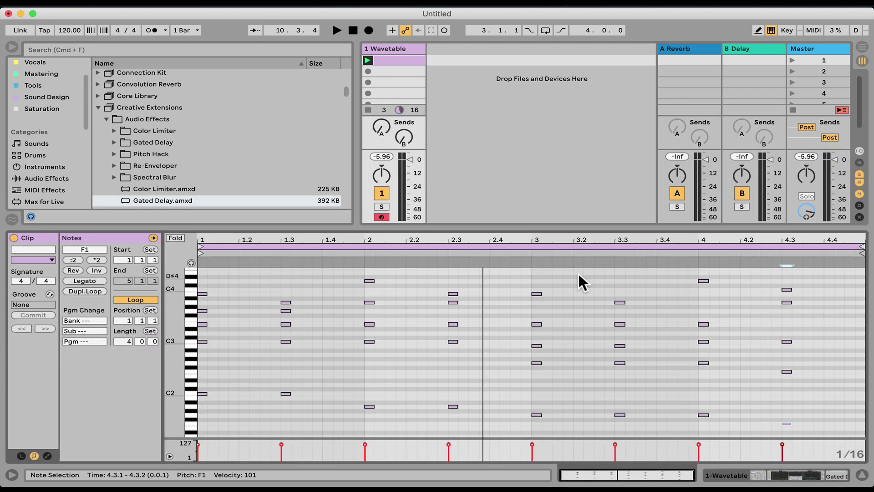
key("space")
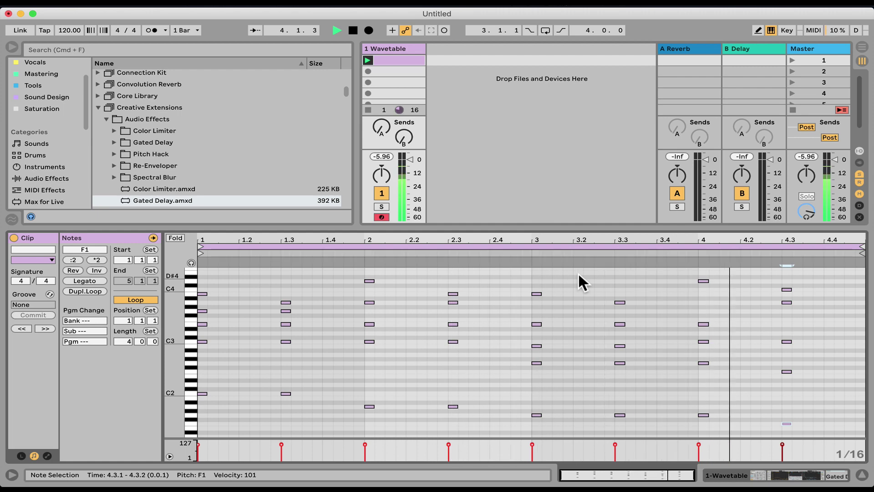
key("space")
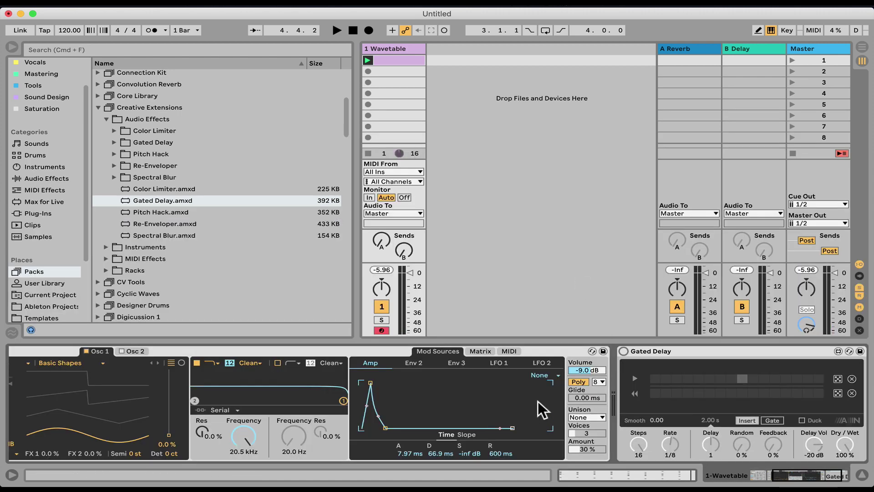
scroll(539, 400, "left", 5)
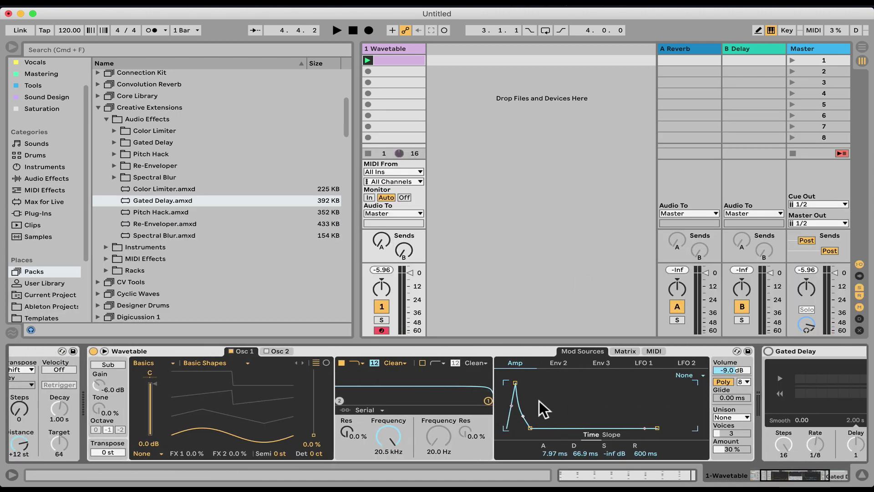
scroll(539, 400, "left", 4)
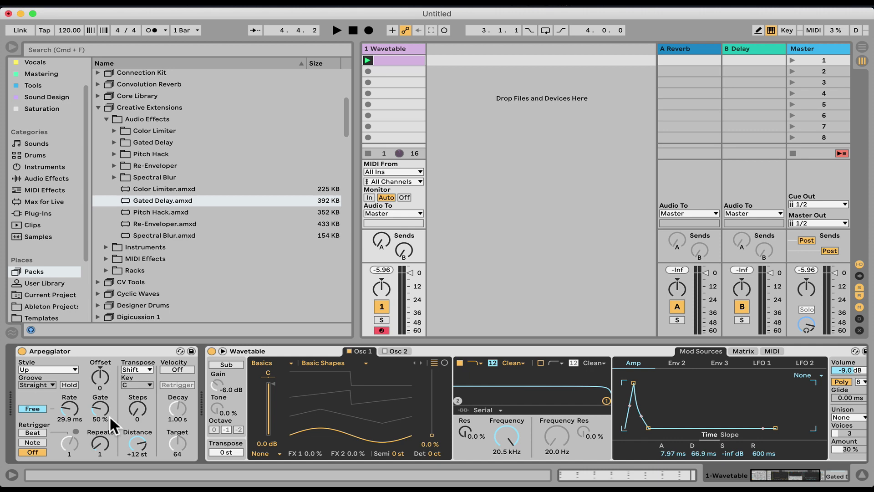
scroll(110, 417, "right", 10)
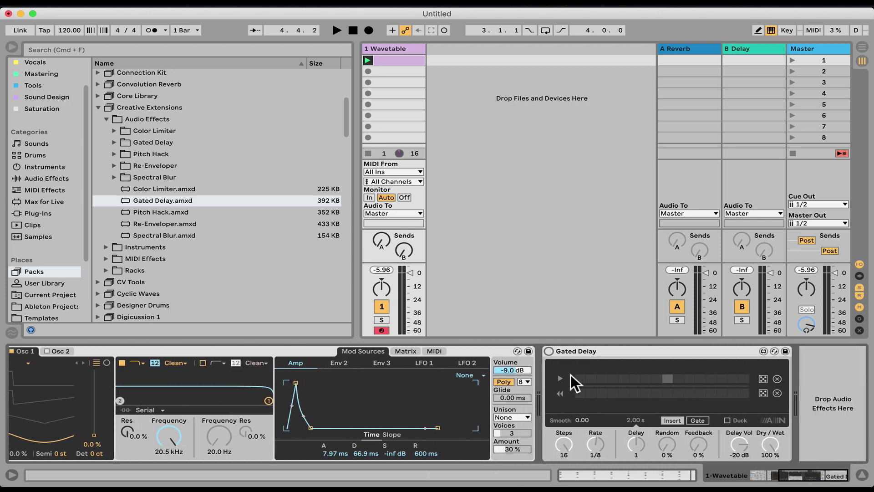
On Gated Delay, raise Feedback from 0 % to 47 % and Delay Vol from -20 dB to -3.0 dB.
left_click(568, 351)
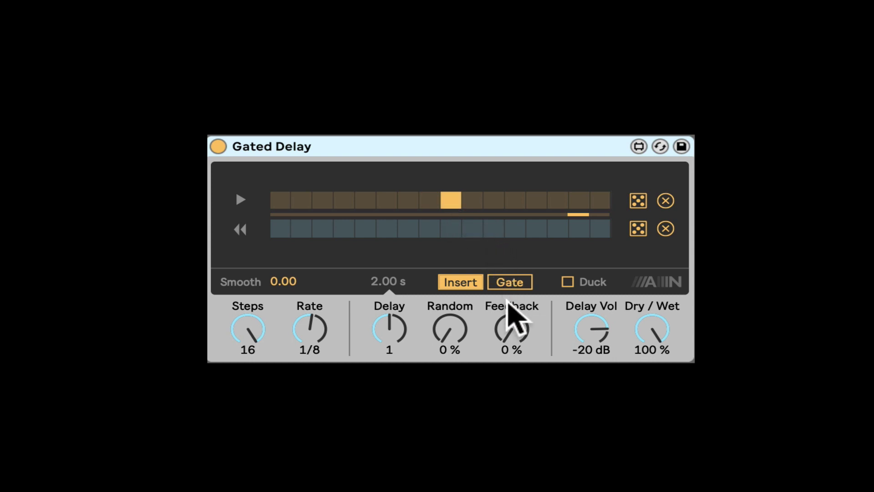
left_click_drag(520, 331, 521, 287)
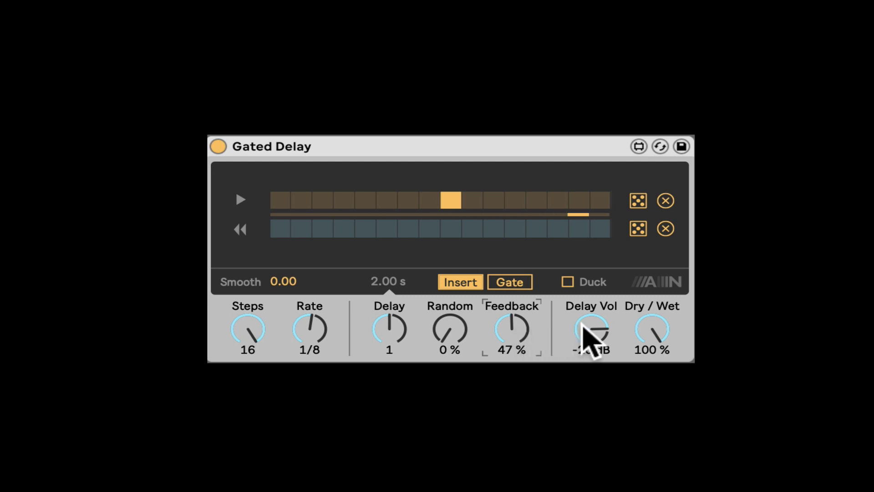
mouse_move(584, 332)
left_mouse_down()
mouse_move(584, 315)
mouse_move(585, 325)
left_mouse_up()
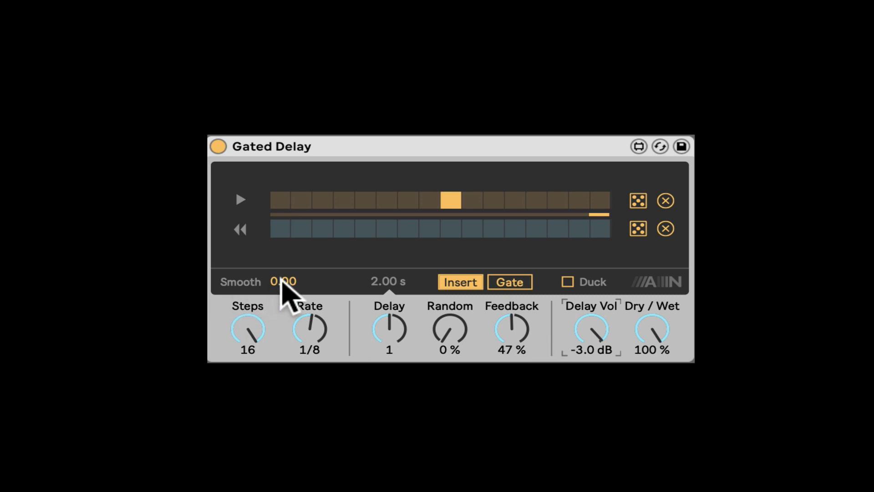
Increase Smooth to 42.5 and cut the Steps count from 16 to 9.
left_click(291, 283)
mouse_move(291, 284)
left_mouse_down()
mouse_move(291, 209)
mouse_move(289, 273)
left_mouse_up()
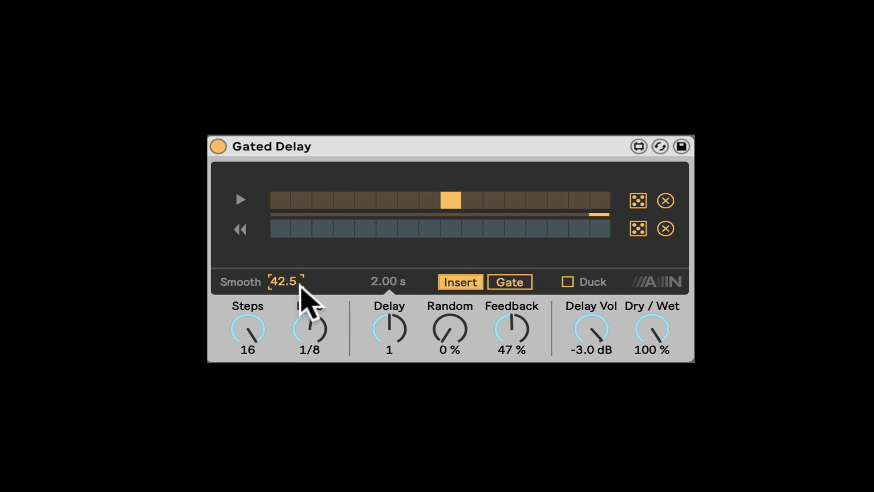
left_click(248, 332)
left_click_drag(248, 332, 248, 365)
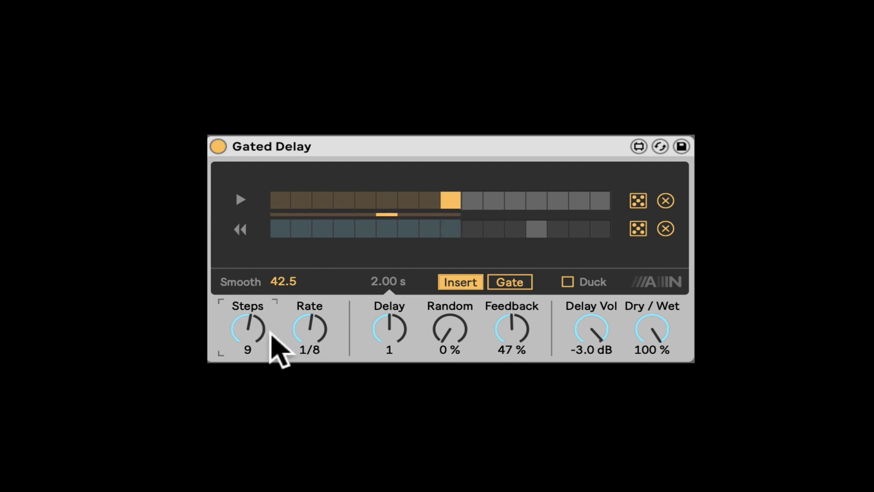
Restore Steps to 16 and try Rate values of 1/16 and 1/4.
left_click_drag(252, 330, 251, 298)
left_click(310, 335)
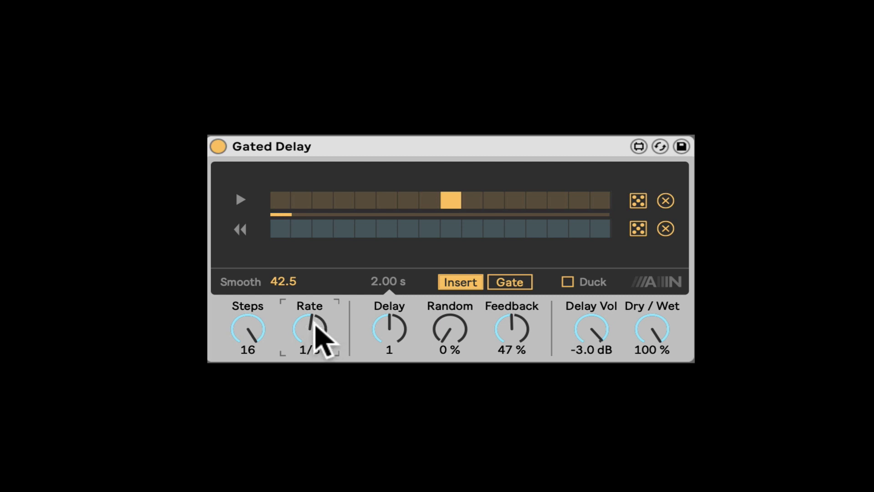
scroll(315, 321, "down", 3)
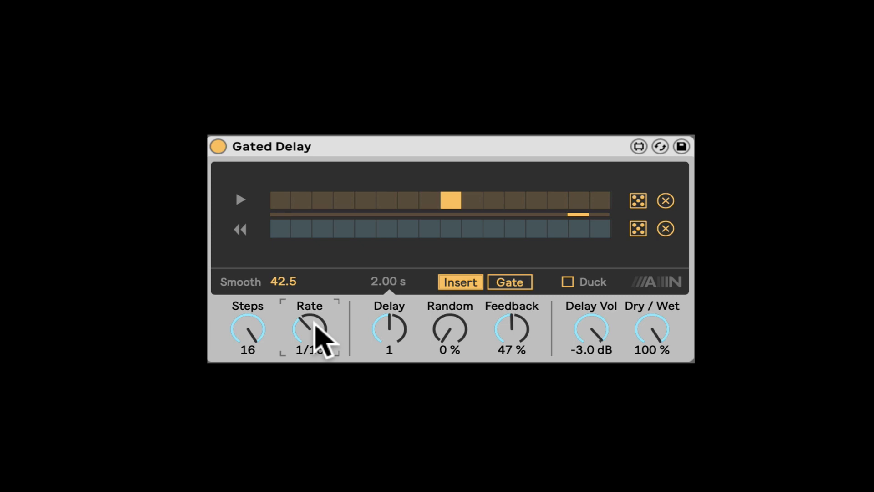
scroll(316, 321, "up", 4)
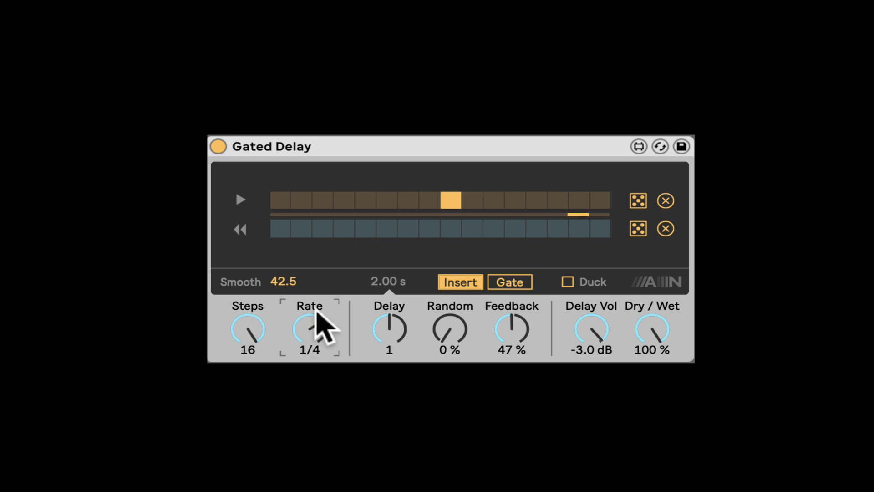
Toggle gate step 4 on and off, then settle Rate at 1/8.
left_click(344, 201)
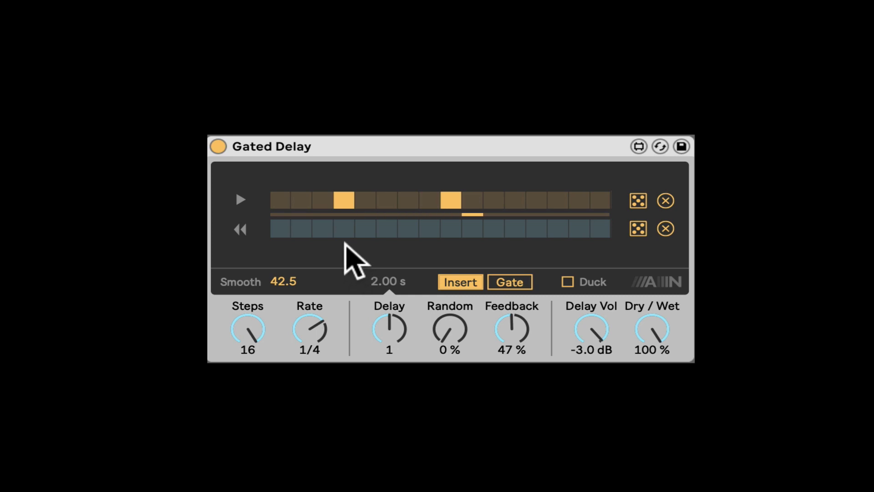
left_click(346, 200)
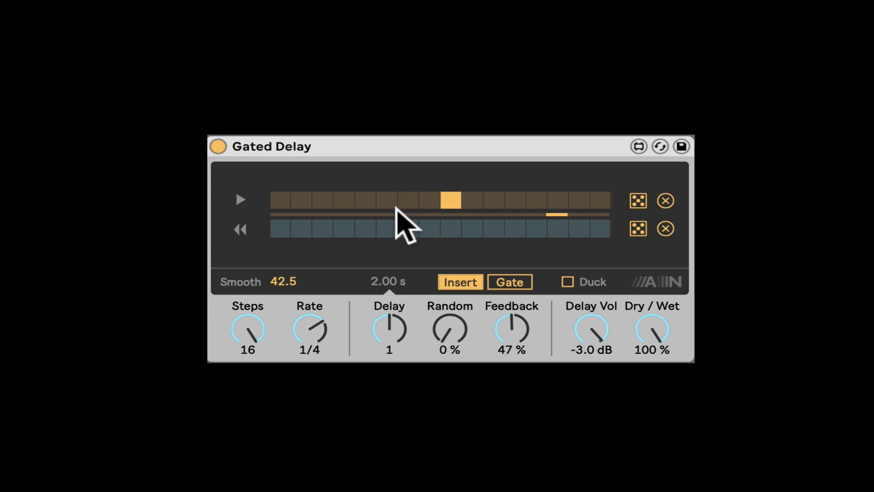
left_click(323, 314)
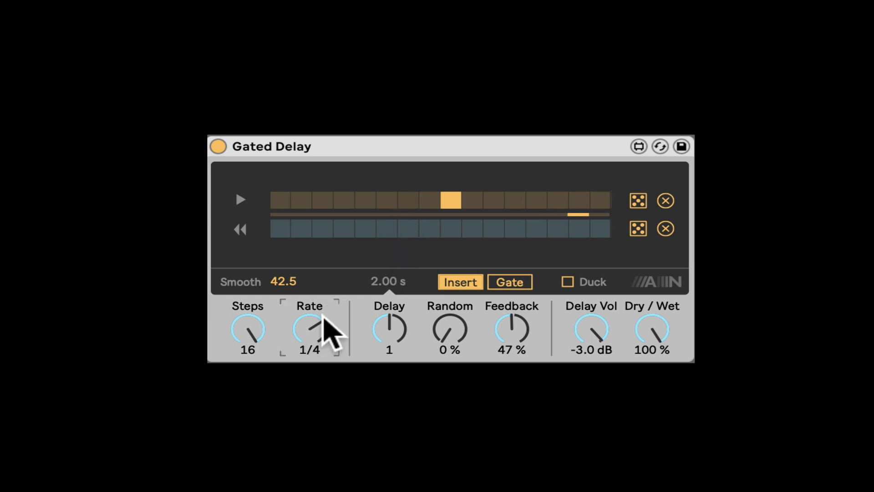
scroll(323, 314, "down", 2)
Lengthen the Delay time from 1/2 (1.00 s) to 1 (2.00 s).
left_click(390, 324)
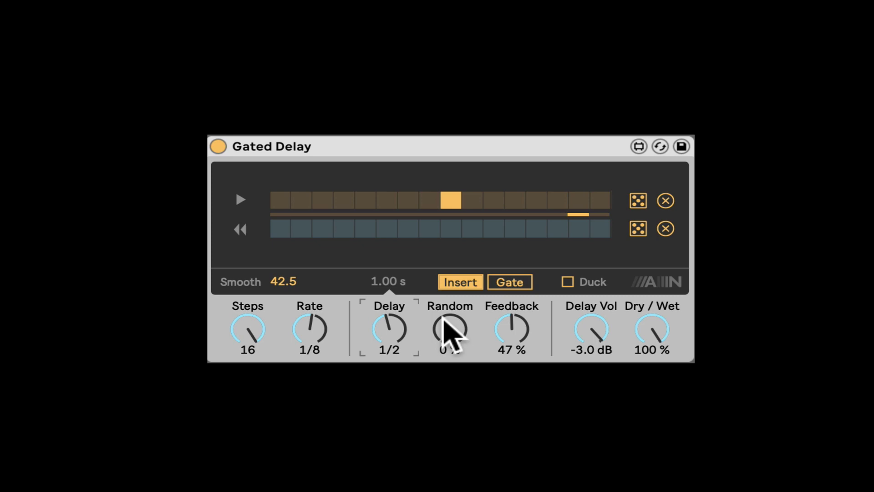
left_click(298, 331)
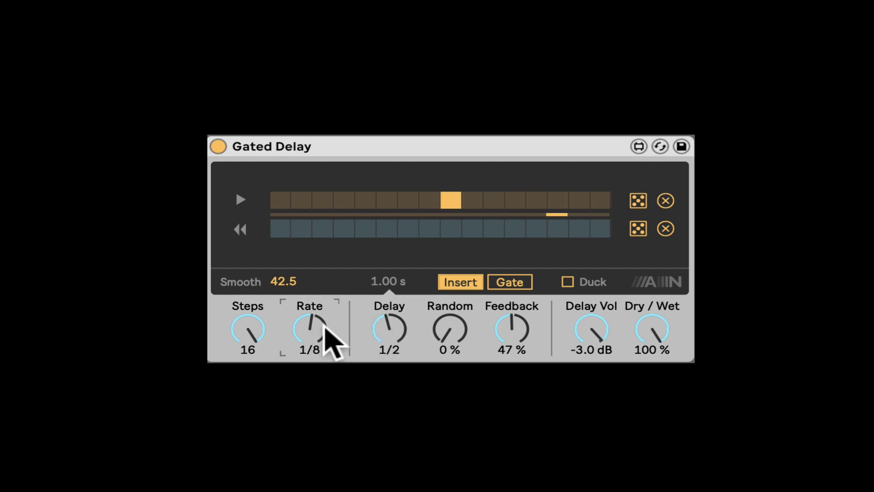
left_click(399, 325)
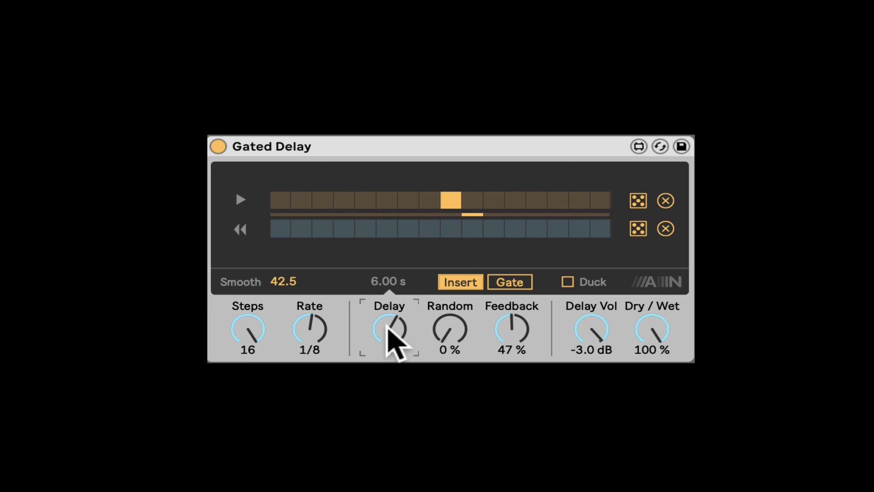
left_click_drag(388, 327, 400, 329)
Double Delay to 2, lower Rate to 1/16, and gate steps 1, 5 and 13.
mouse_move(455, 330)
left_mouse_down()
mouse_move(461, 312)
mouse_move(464, 330)
left_mouse_up()
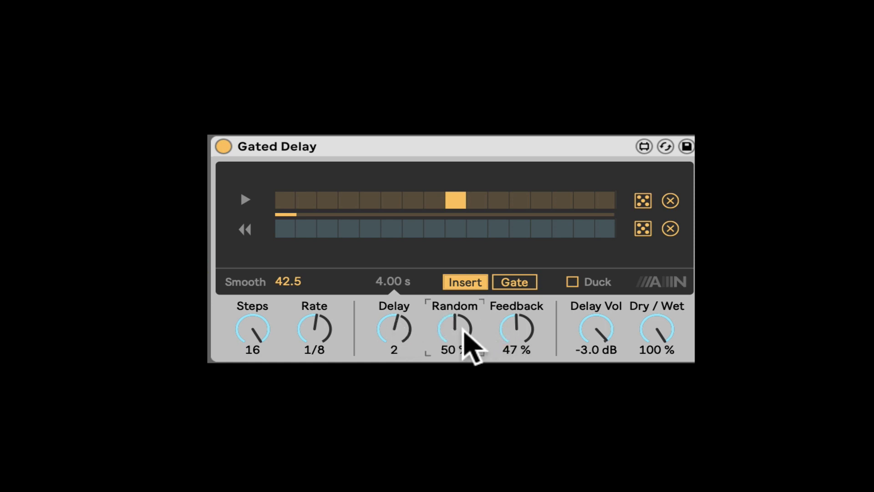
left_click(332, 329)
key("Down")
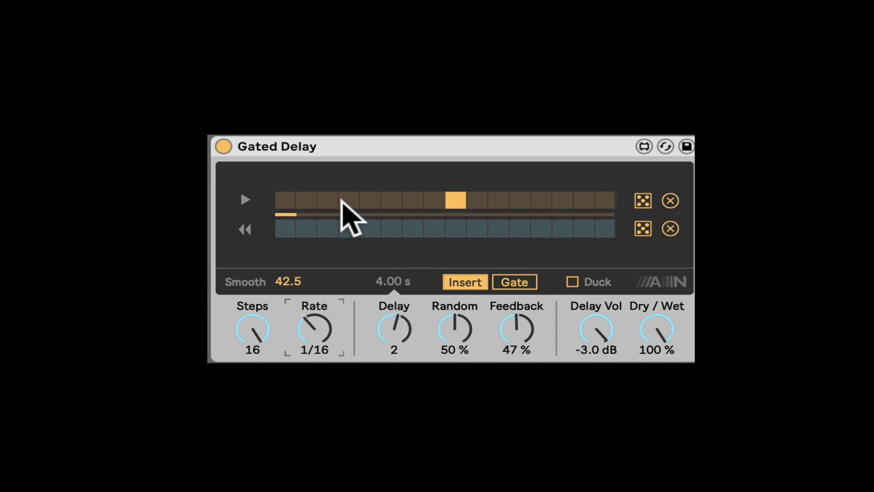
left_click(293, 201)
left_click(371, 200)
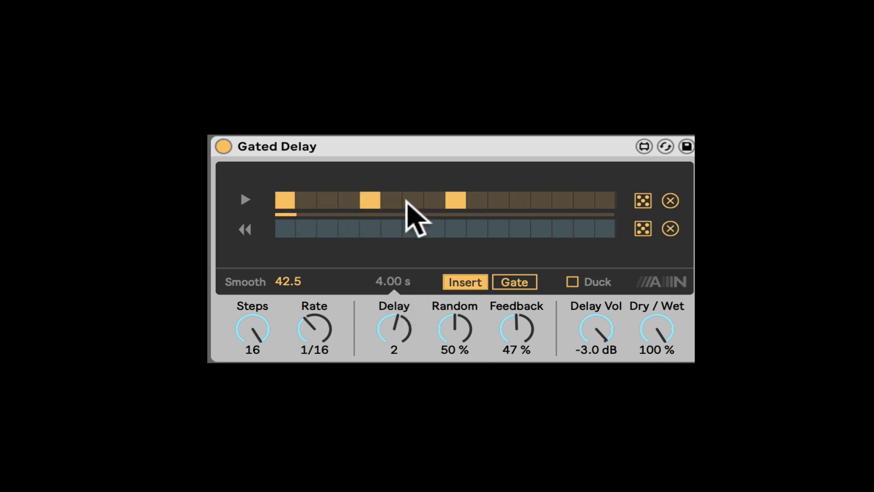
left_click(534, 202)
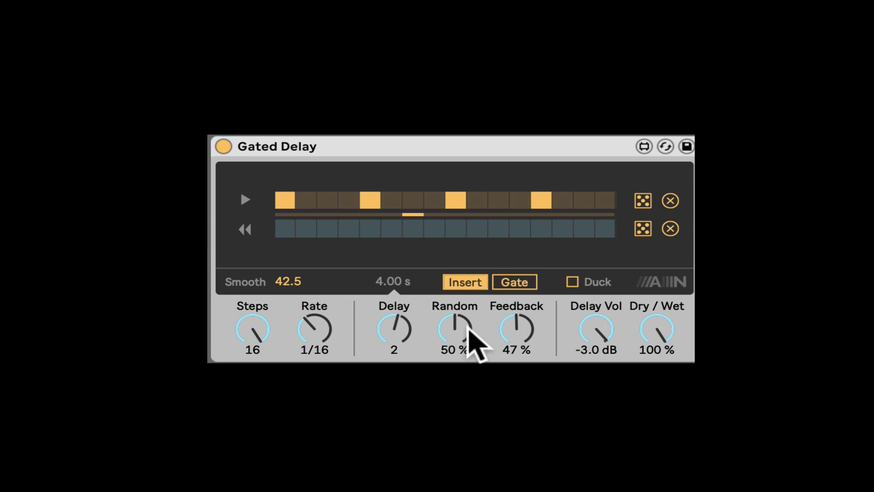
Raise Feedback to 55 % and return Delay to 1 (2.00 s).
left_click_drag(517, 329, 513, 341)
left_click(420, 319)
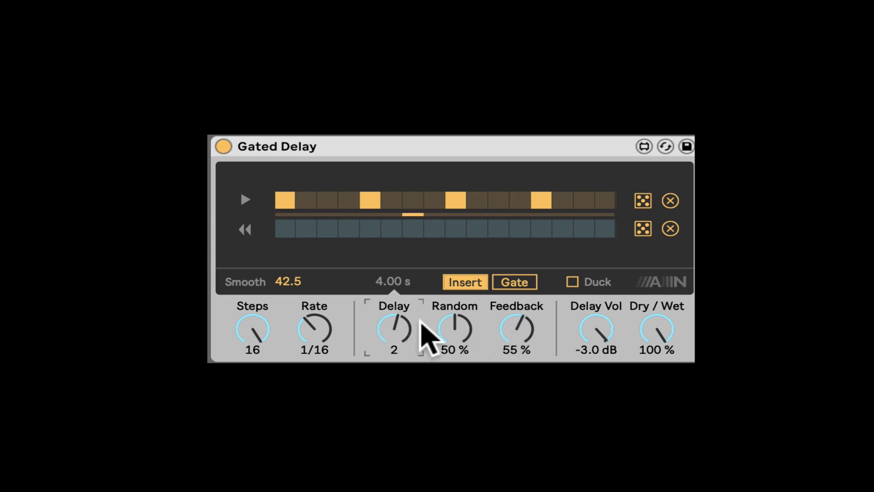
left_click_drag(420, 320, 419, 325)
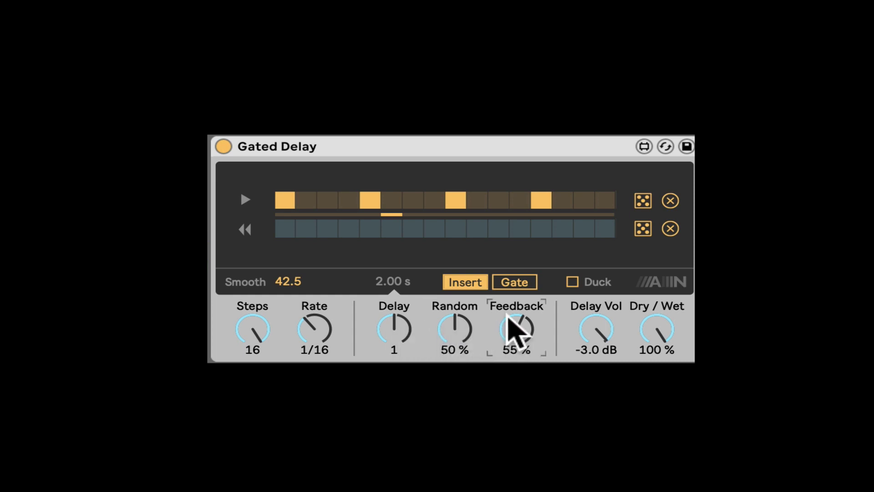
Switch on Gate mode, enable reverse steps 5, 9 and 13, and slow Rate toward 1/2.
left_click(512, 282)
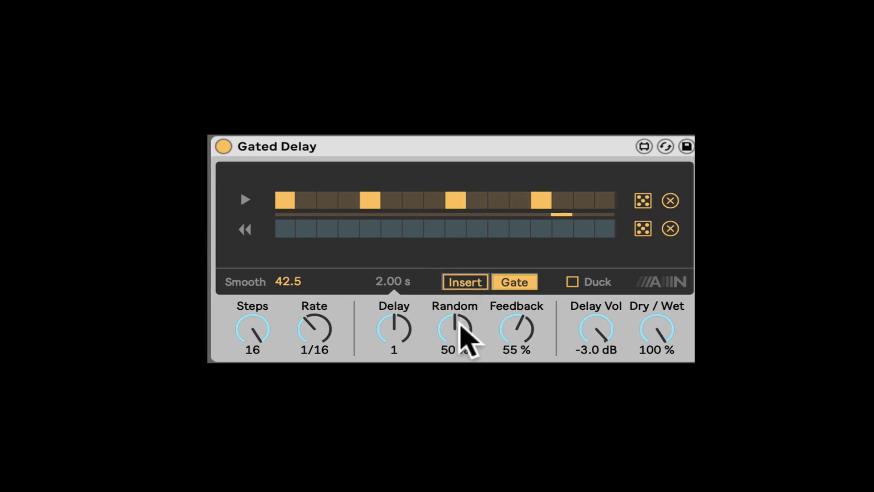
left_click(371, 228)
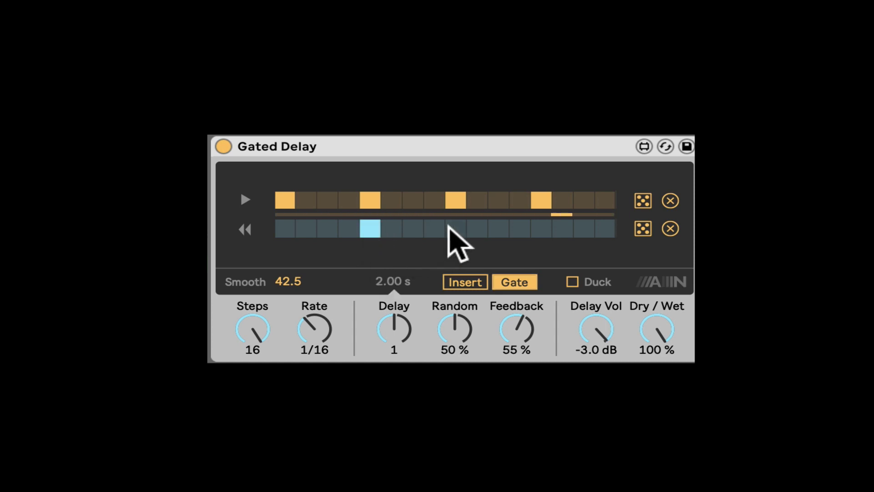
left_click(456, 229)
left_click(541, 229)
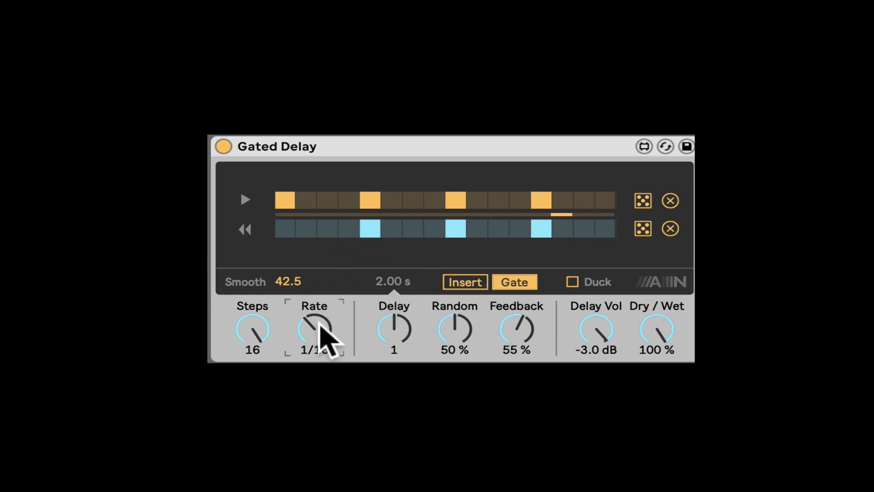
key("Up")
key("Up")
key("Up")
key("Up")
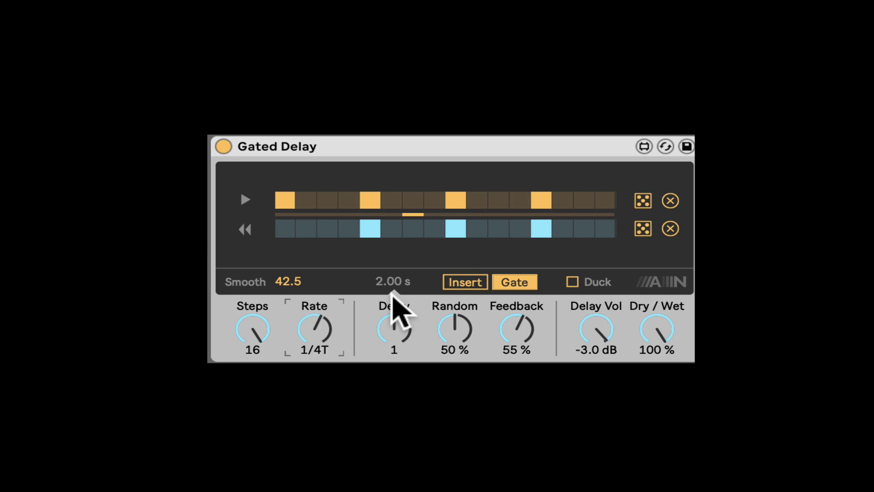
key("Up")
key("Up")
key("Up")
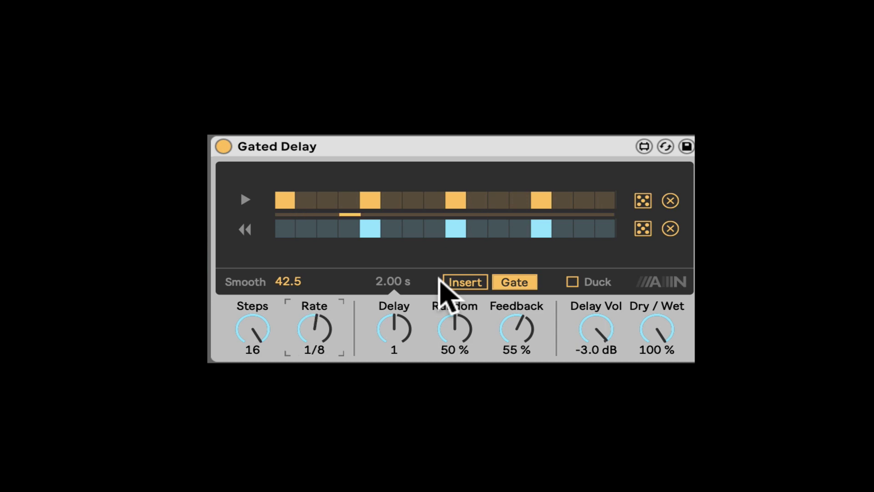
Enable Duck, set Delay Vol to -9.1 dB with Dry/Wet at 100 %, and Rate to 1/16.
left_click(573, 282)
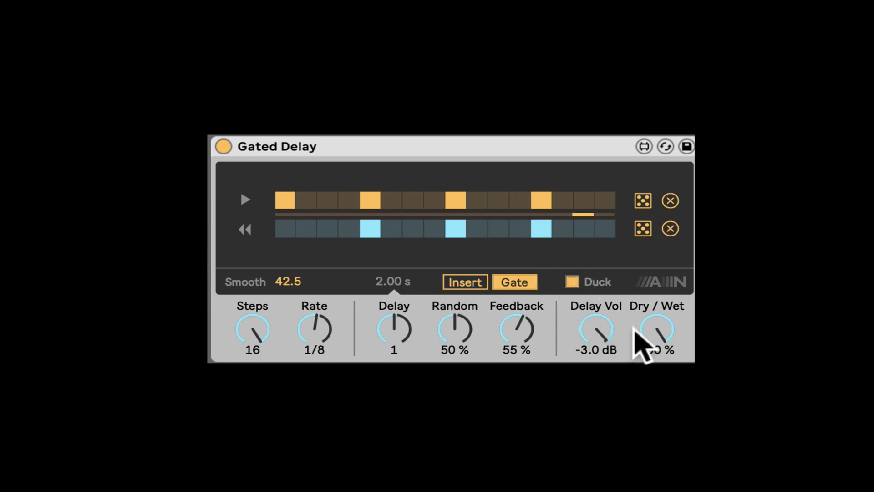
left_click_drag(635, 328, 606, 330)
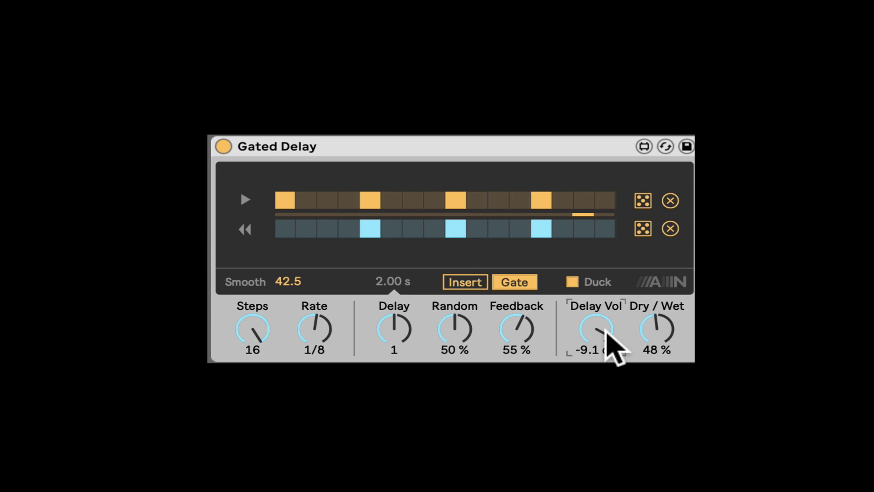
left_click_drag(631, 337, 631, 312)
left_click(610, 330)
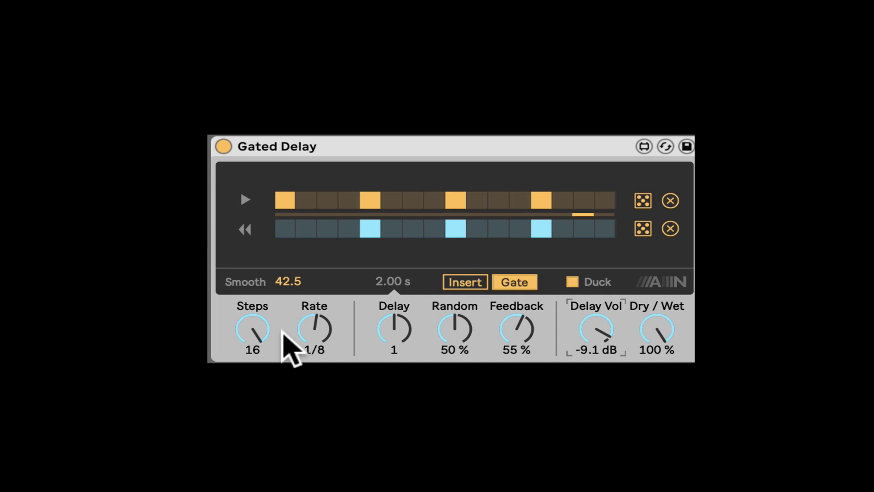
left_click(332, 311)
scroll(335, 313, "down", 1)
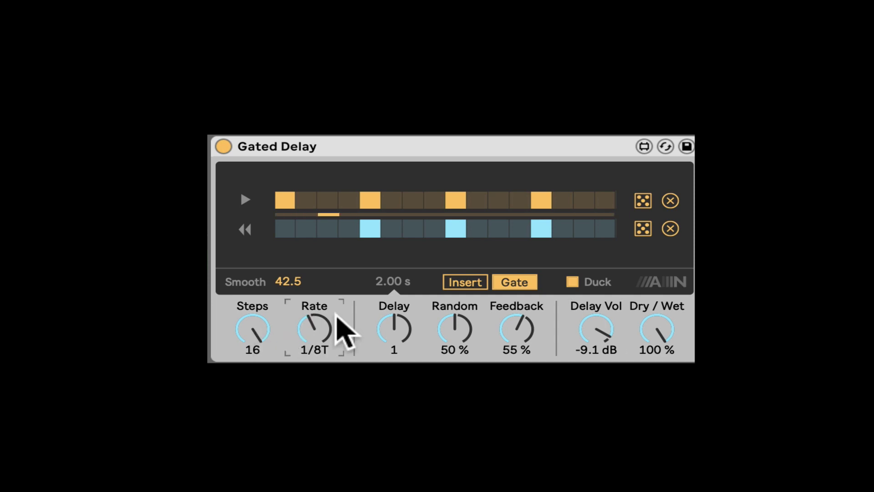
scroll(336, 314, "down", 1)
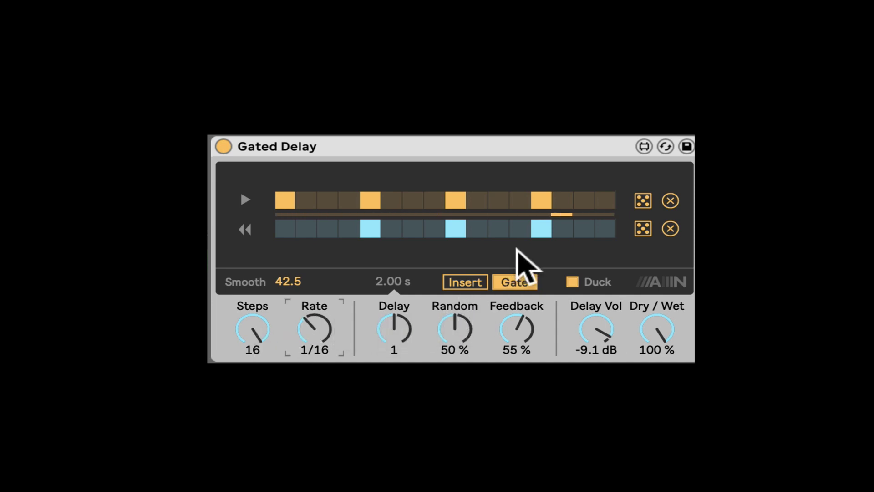
Gate steps 3, 7, 11 and 15 and enable reverse steps 3, 7 and 15.
left_click(327, 200)
left_click(413, 200)
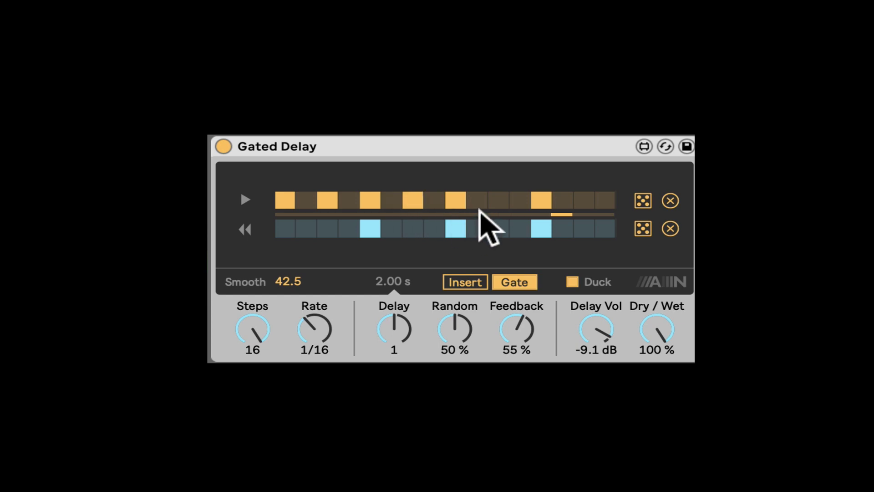
left_click(498, 201)
left_click(584, 200)
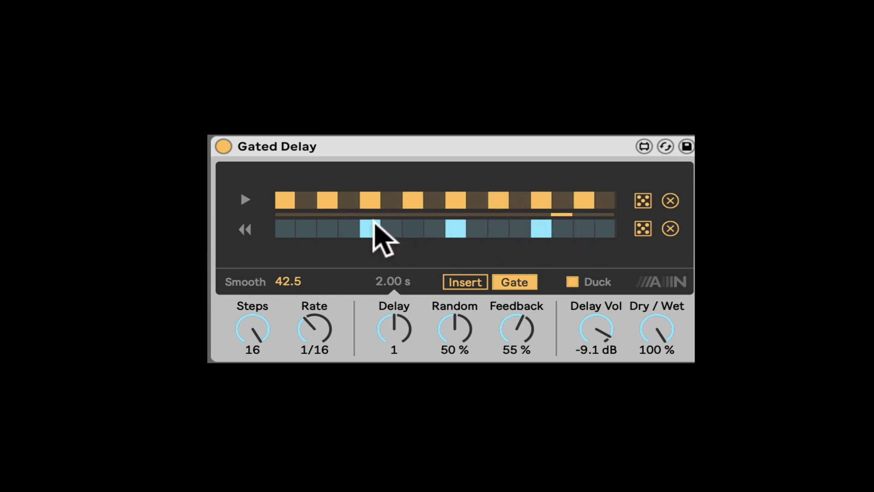
left_click(327, 229)
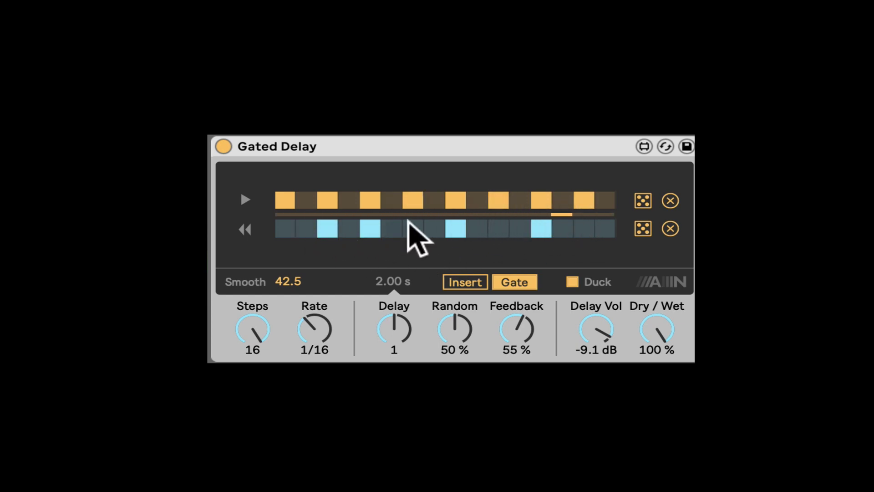
left_click(412, 229)
left_click(584, 228)
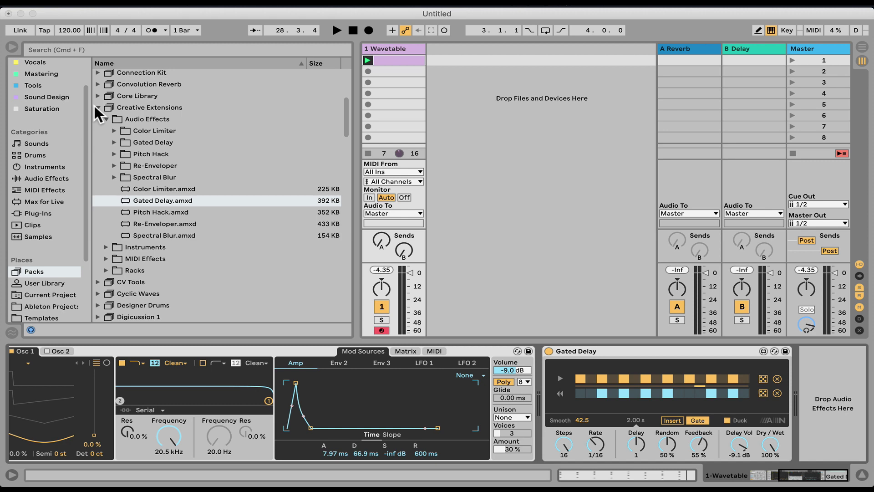
Collapse Creative Extensions and browse the Plug-ins, User Library and Max for Live categories.
left_click(94, 106)
scroll(32, 207, "down", 3)
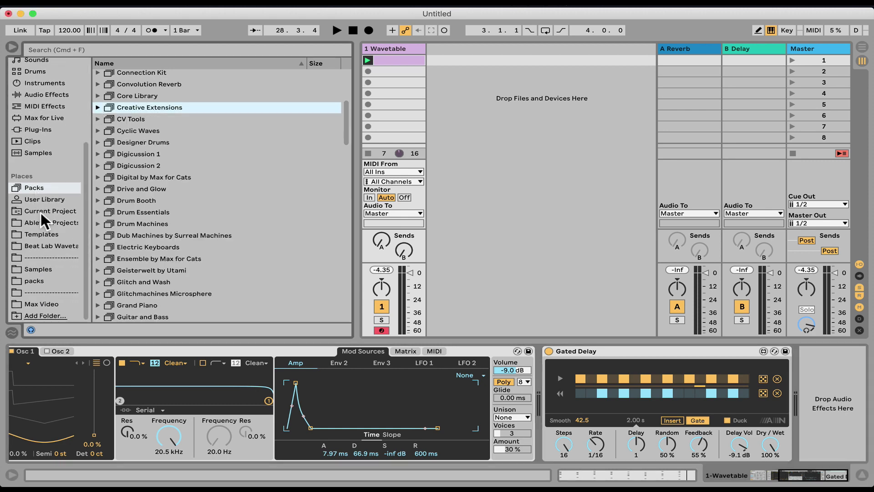
scroll(41, 212, "down", 3)
scroll(48, 213, "up", 4)
scroll(50, 212, "down", 4)
scroll(51, 213, "up", 4)
scroll(46, 214, "down", 4)
left_click(45, 129)
left_click(59, 200)
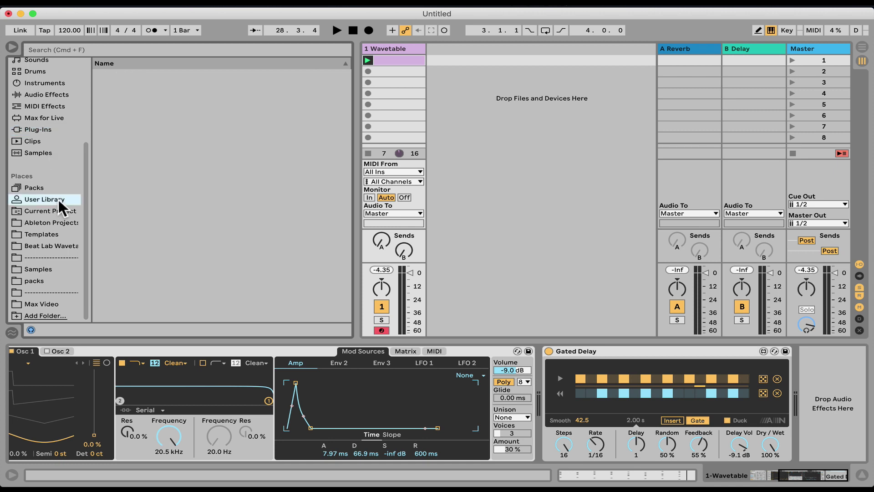
left_click(51, 119)
Search the browser for 'beat lab' and select Beat Lab Keyboard 1.2 under Max MIDI Effect.
left_click(64, 49)
type("beat")
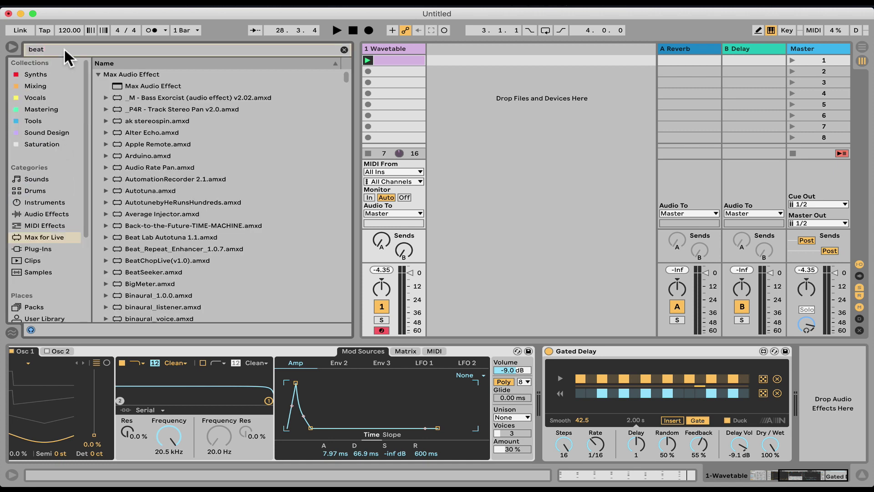
type(" lab")
key("Down")
key("Down")
key("Down")
key("Down")
key("Down")
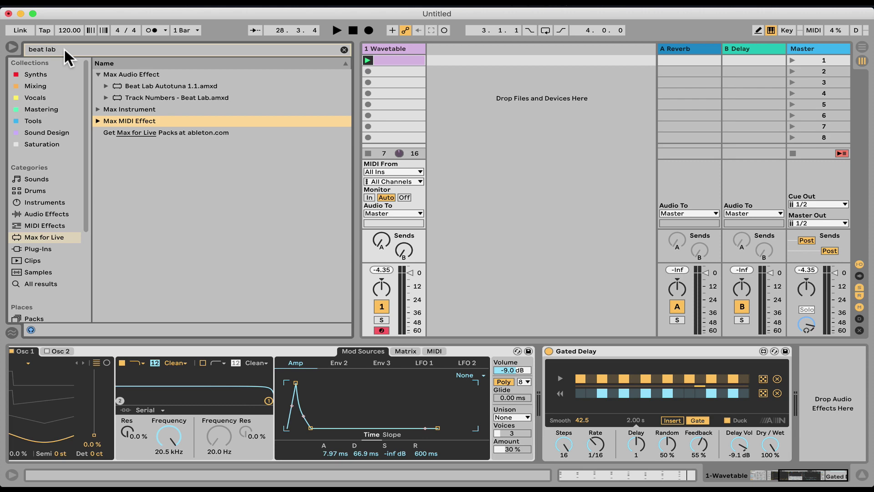
key("Right")
key("Down")
Place Beat Lab Keyboard 1.2 ahead of Wavetable and open its large keyboard window.
left_click_drag(157, 110, 418, 395)
left_click_drag(360, 397, 244, 401)
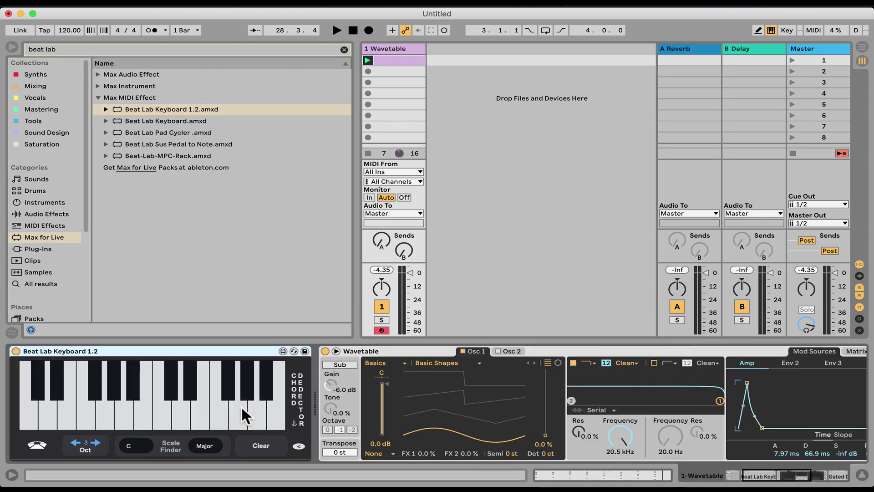
left_click(36, 446)
Float the big Beat Lab keyboard above Live, start playback, and move the keyboard window down.
left_click(696, 189)
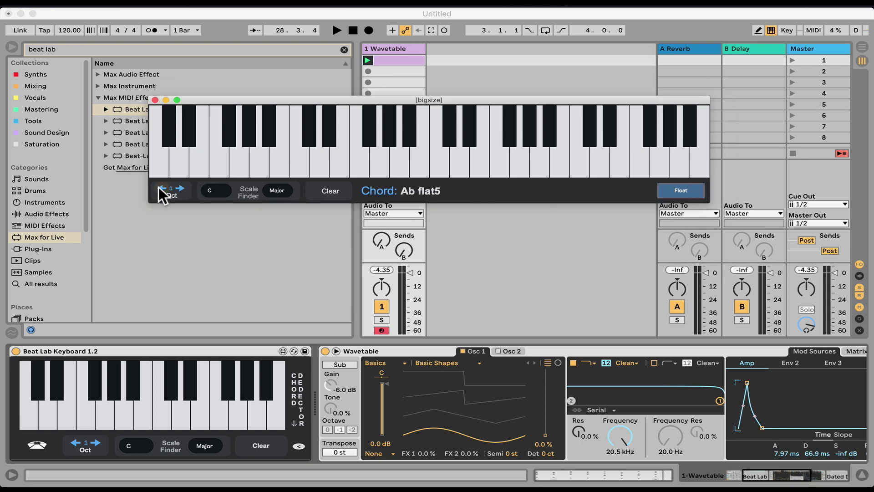
scroll(449, 410, "right", 5)
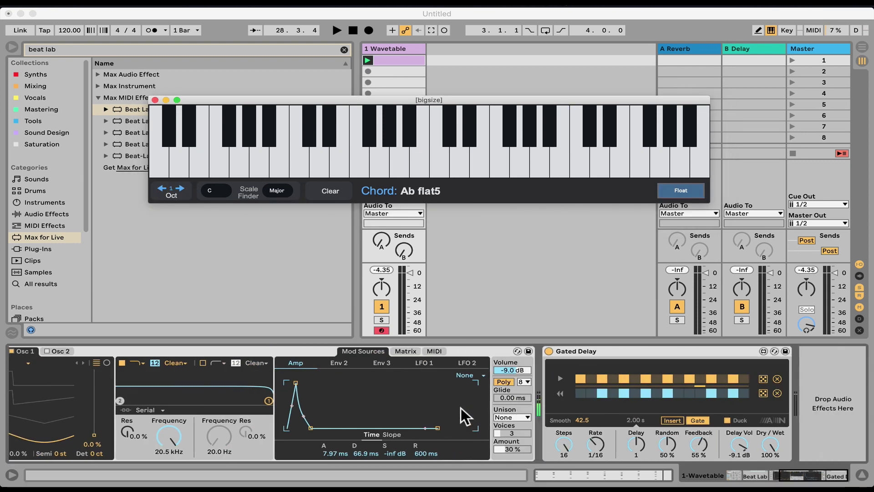
key("space")
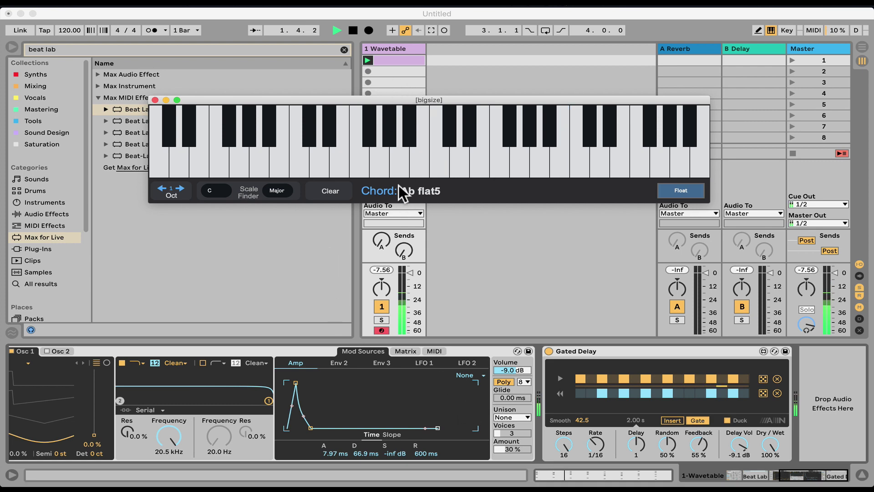
left_click_drag(410, 101, 490, 225)
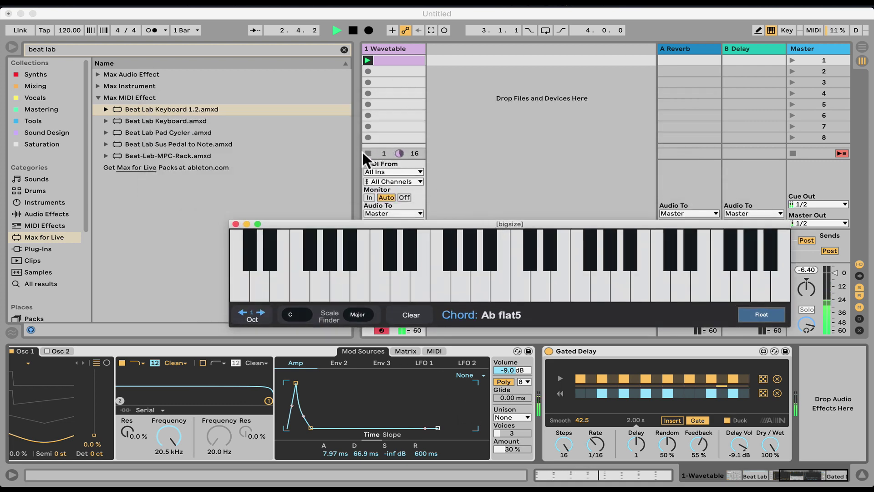
left_click(363, 152)
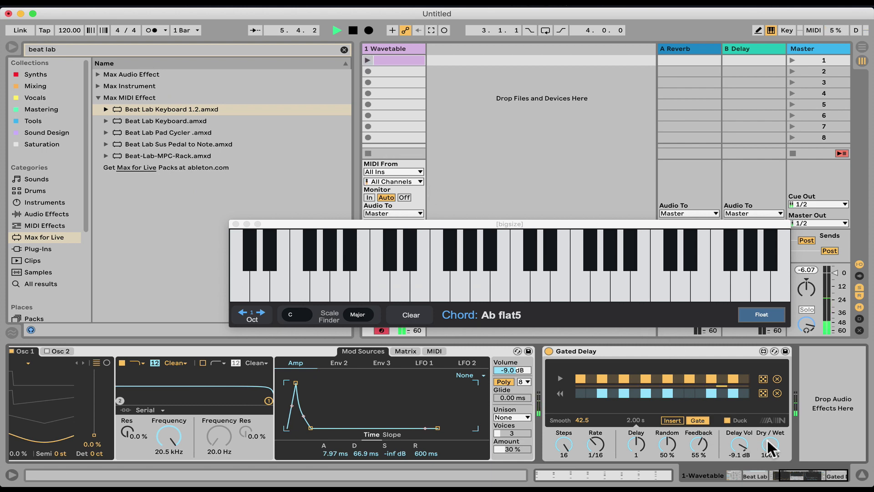
Put Gated Delay in Insert mode with Dry/Wet adjusted, and raise the keyboard to octave 2.
left_click_drag(771, 444, 775, 412)
left_click(674, 420)
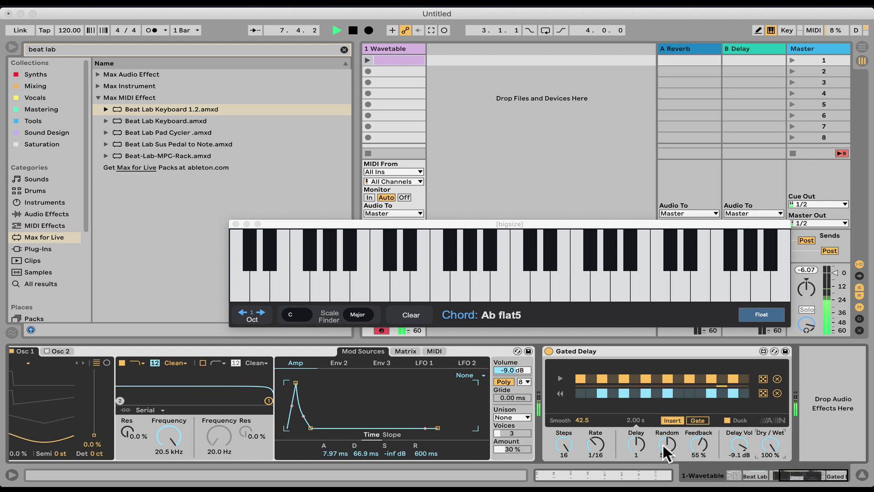
left_click(597, 444)
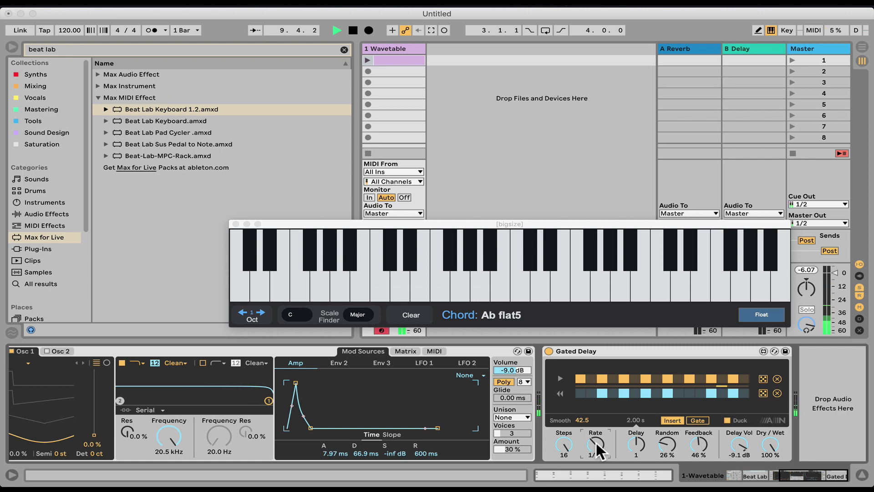
scroll(285, 361, "left", 6)
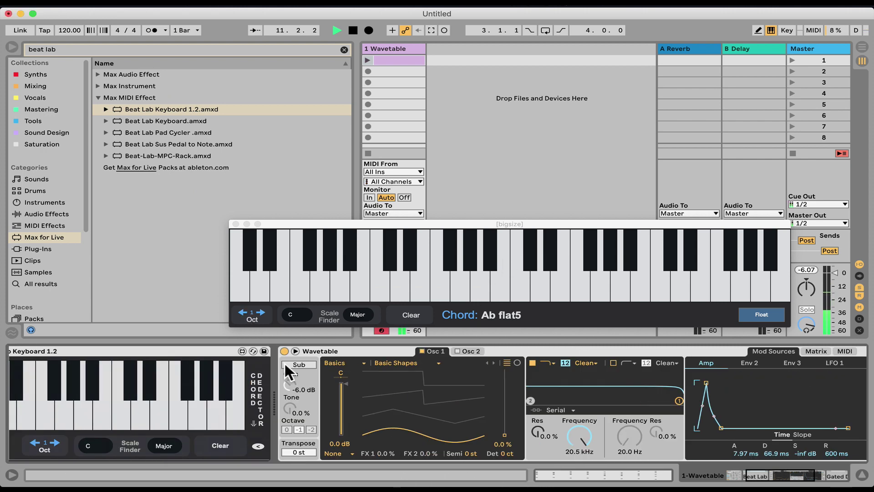
scroll(352, 365, "right", 8)
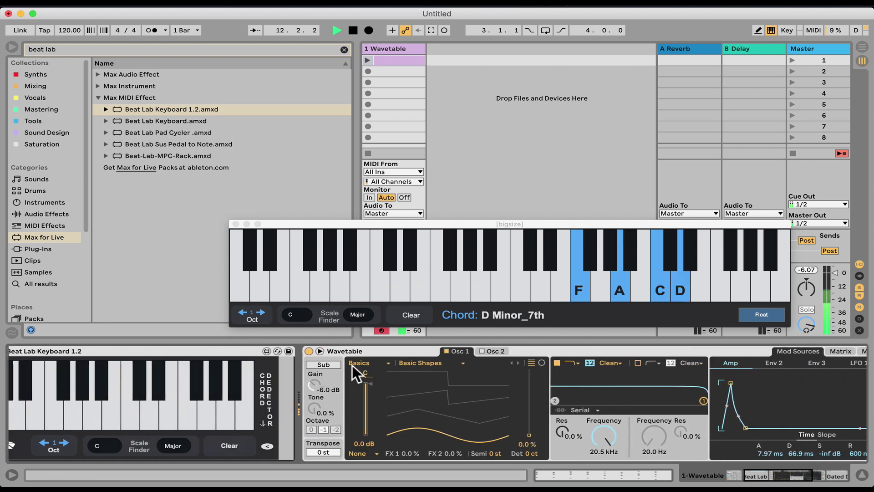
scroll(351, 365, "left", 6)
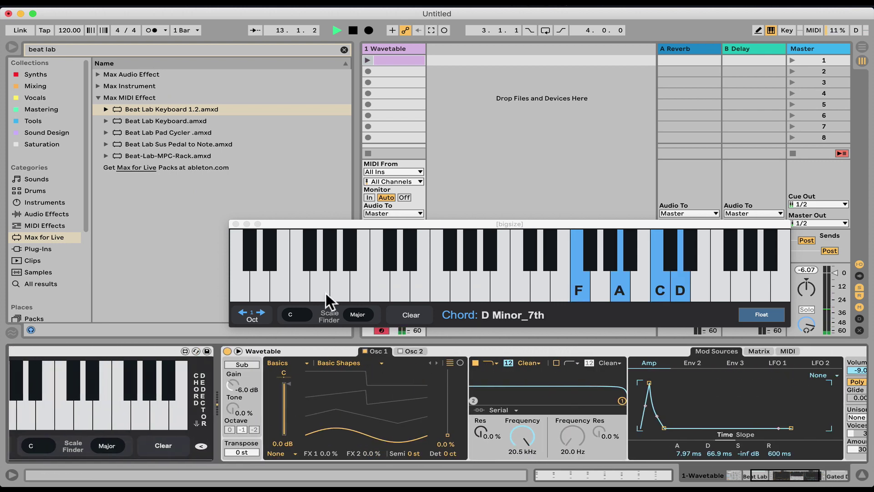
left_click(260, 312)
scroll(541, 394, "right", 6)
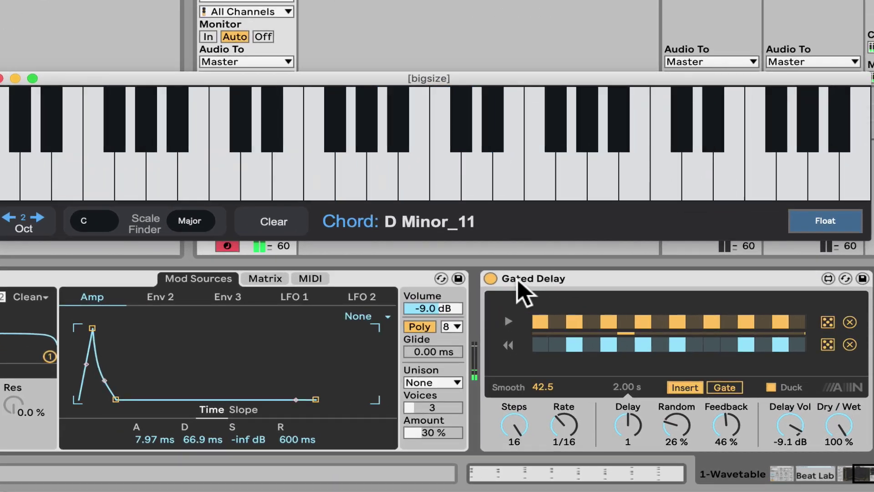
Bypass Gated Delay, set Wavetable Decay 1.05 s, Sustain 0.0 dB and Volume -17 dB, then re-enable it.
left_click(493, 279)
left_click(492, 279)
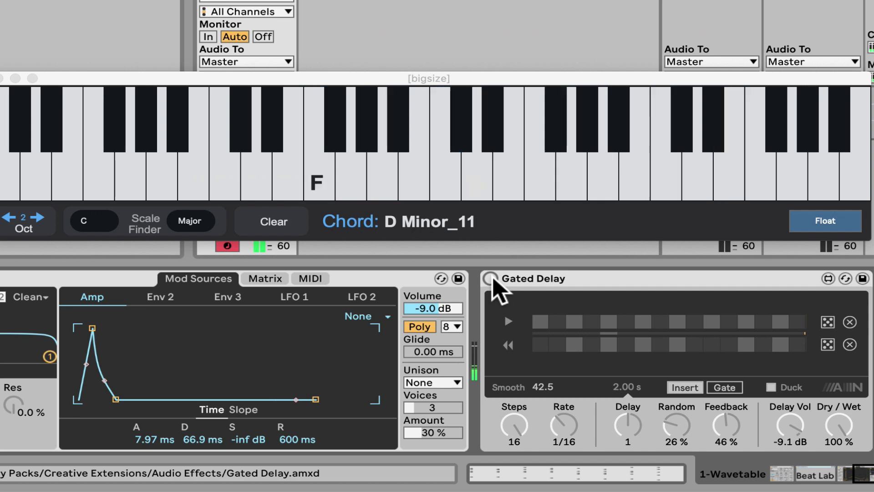
left_click_drag(115, 399, 139, 328)
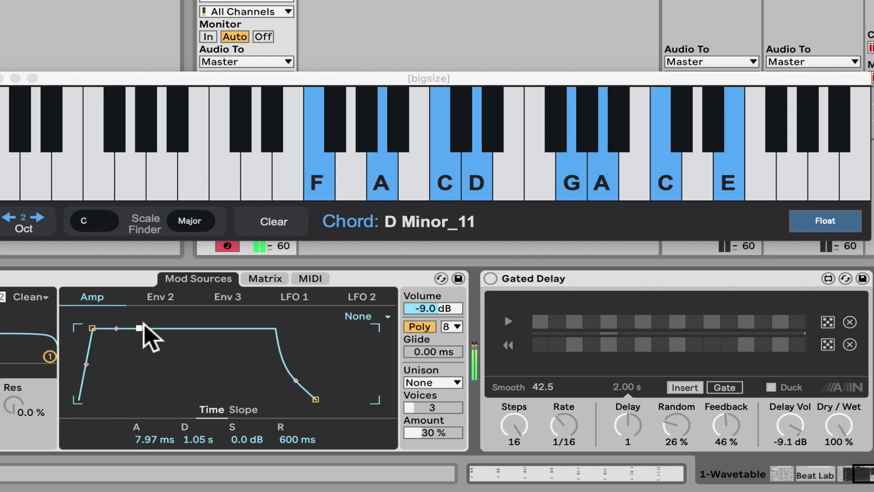
left_click_drag(422, 303, 432, 305)
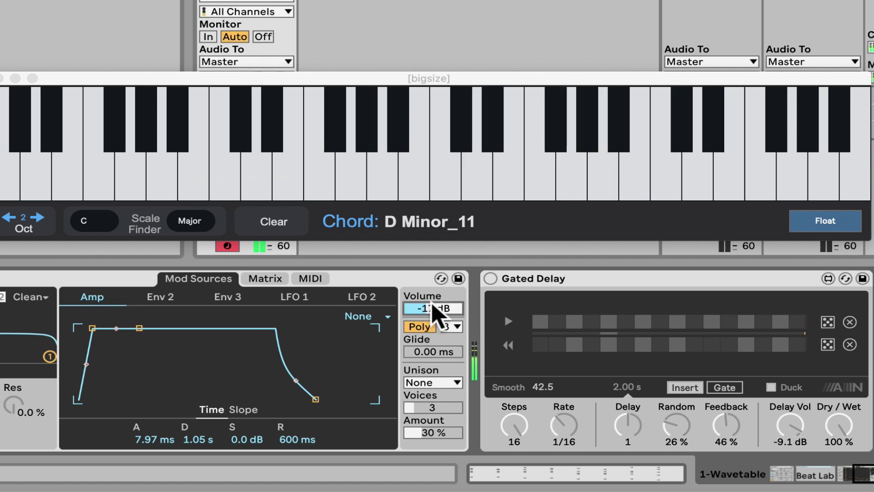
left_click(490, 278)
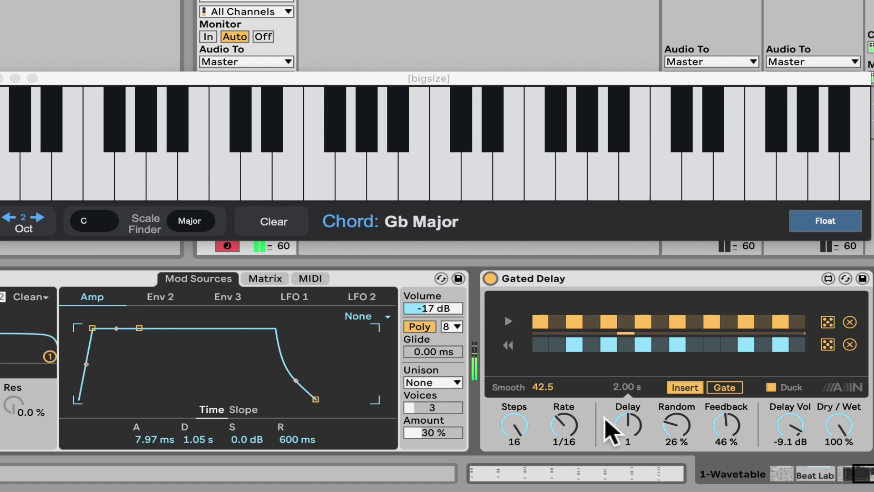
Adjust Gated Delay's delay, feedback, random and Smooth, add a forward gate step, and set Rate 1/16D.
left_click(629, 424)
left_click_drag(629, 424, 629, 434)
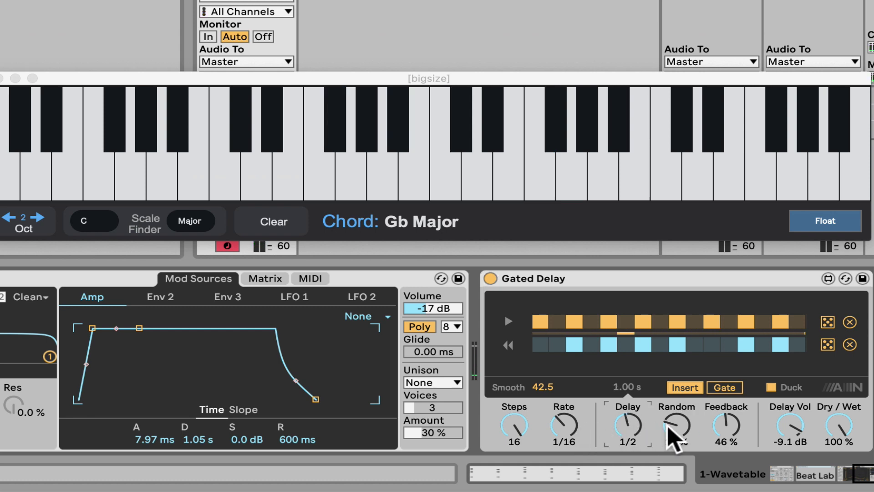
left_click_drag(727, 437, 727, 421)
left_click_drag(681, 441, 683, 430)
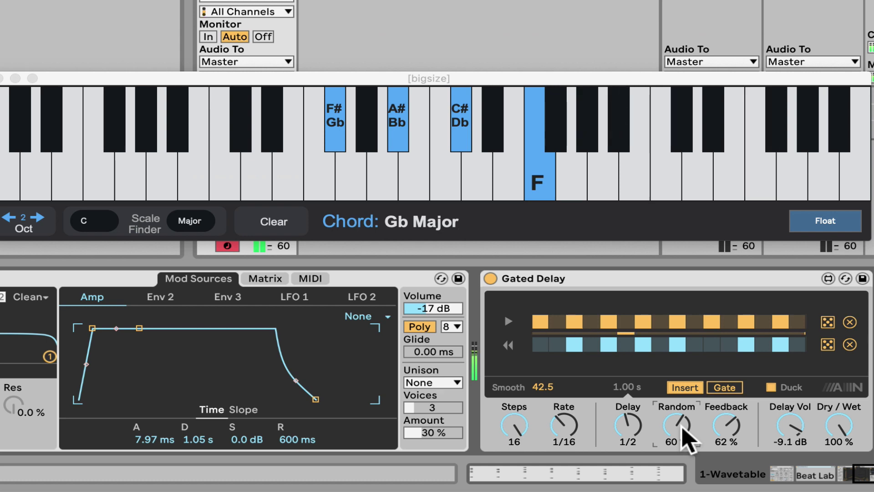
left_click_drag(545, 386, 546, 393)
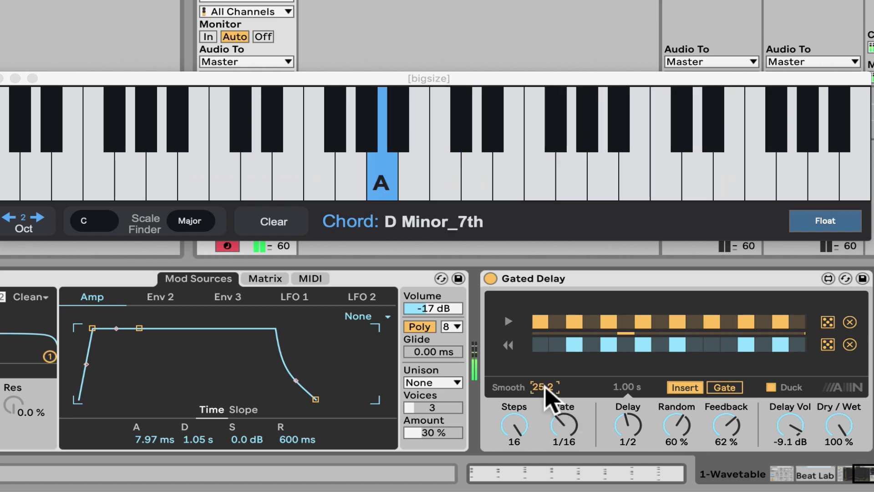
left_click(694, 322)
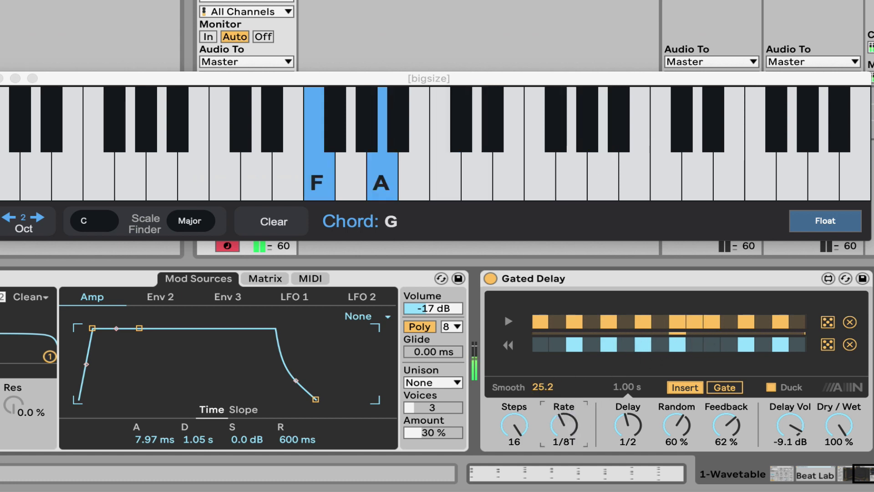
left_click_drag(564, 424, 564, 419)
Turn off two reverse steps and Duck, and set delay volume 0 dB, Feedback 75%, Random 39%, Delay 3.
left_click_drag(645, 346, 610, 346)
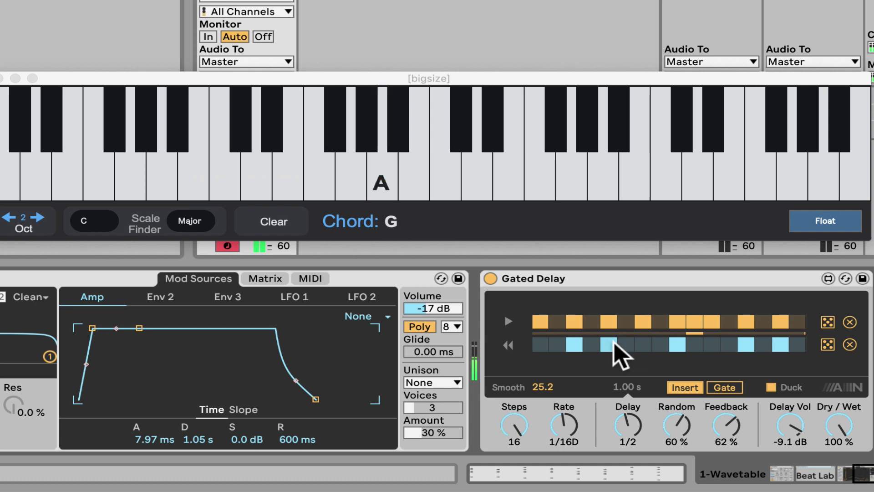
left_click_drag(629, 418, 628, 423)
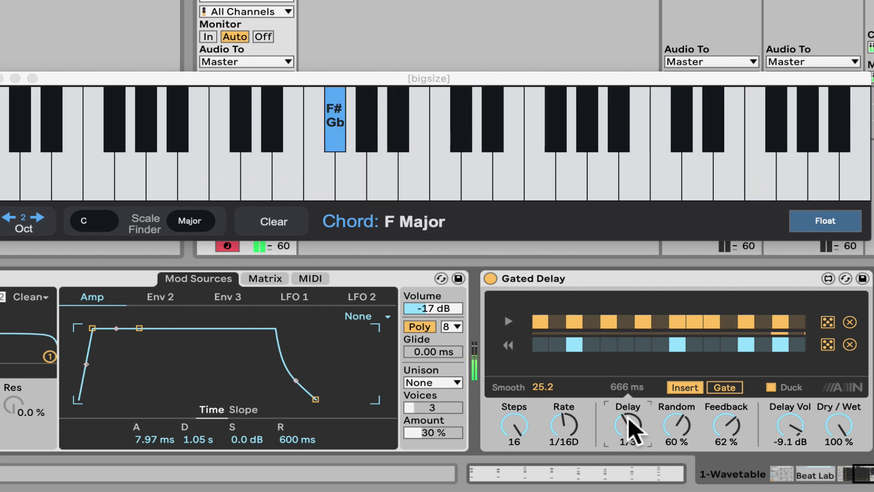
left_click_drag(726, 426, 726, 419)
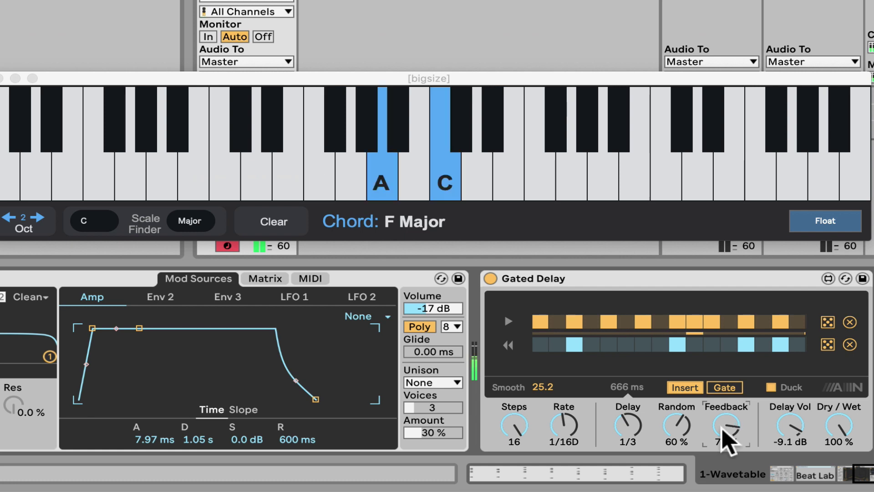
left_click(772, 387)
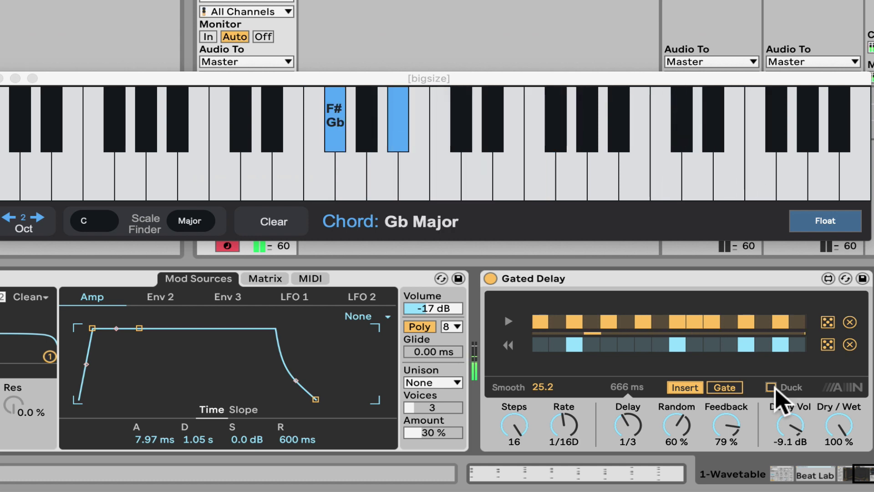
left_click_drag(791, 425, 791, 400)
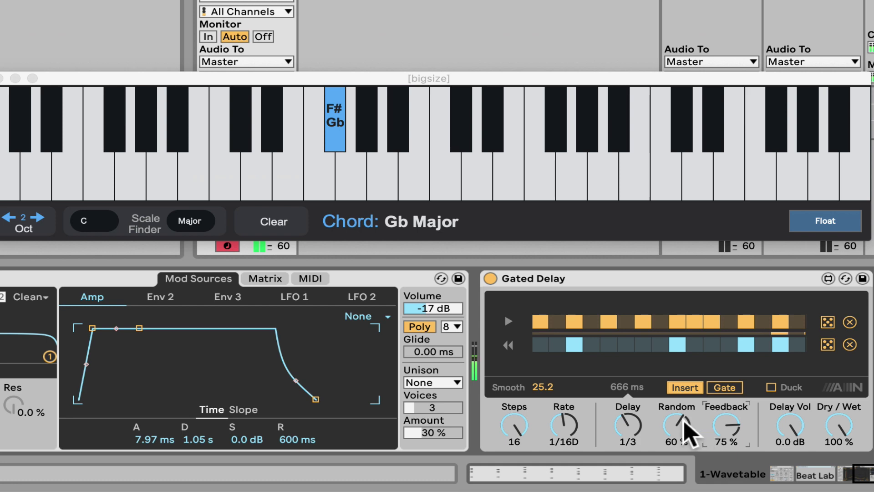
left_click_drag(684, 418, 683, 433)
left_click_drag(628, 426, 628, 407)
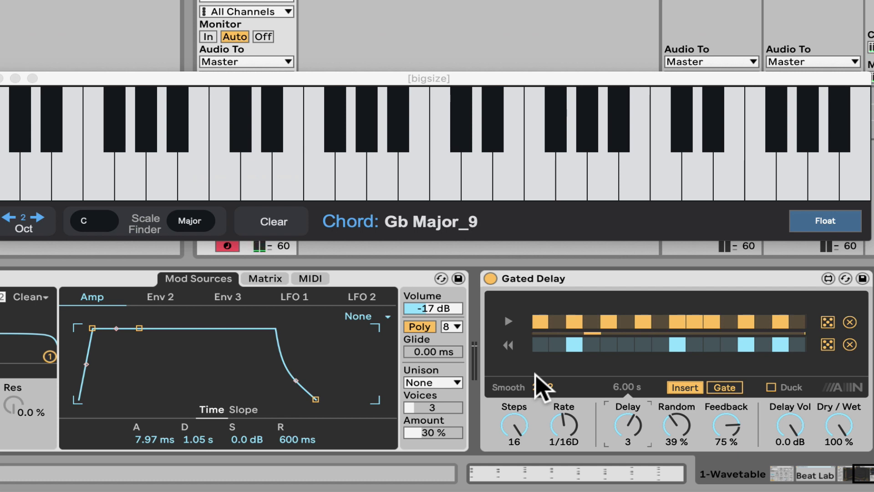
Lower Gated Delay's Steps value from 16 to 9.
left_click_drag(520, 423, 519, 447)
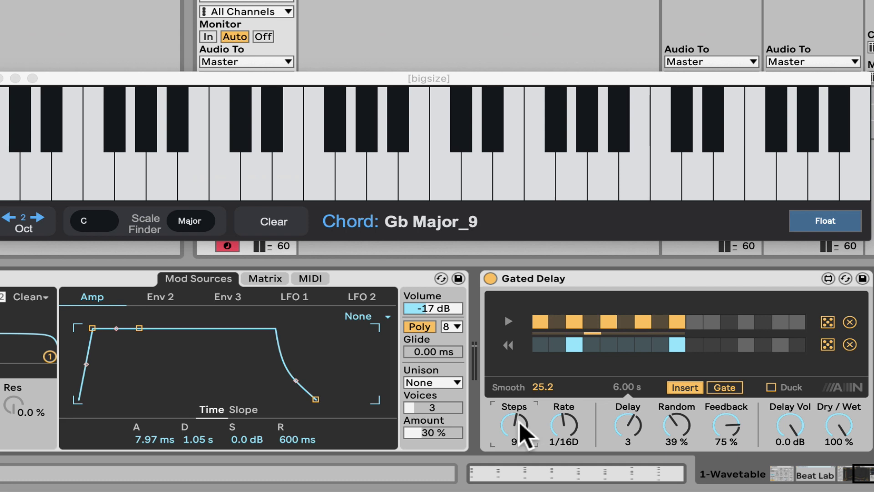